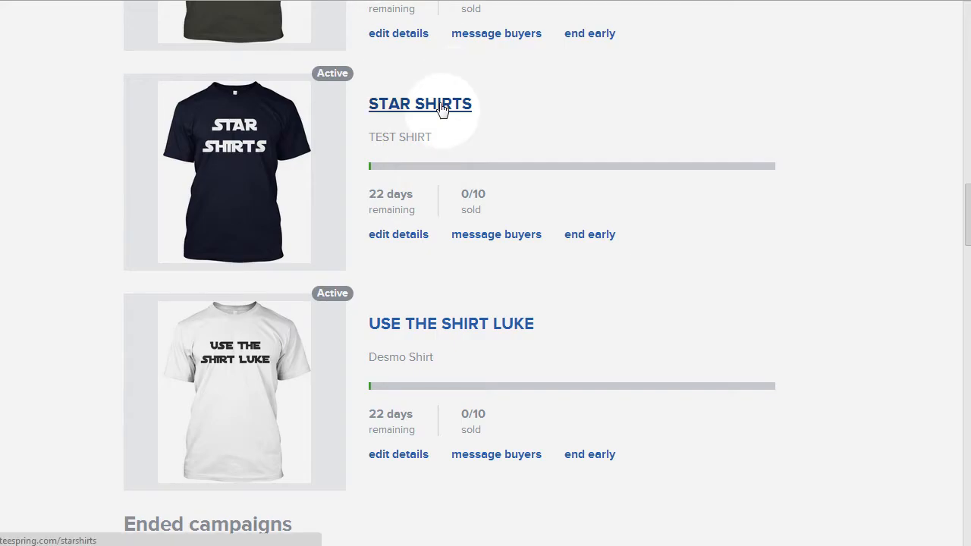
Copy the STAR SHIRTS campaign link from Teespring and paste it as the campaign URL in TeeSplit.
right_click(443, 110)
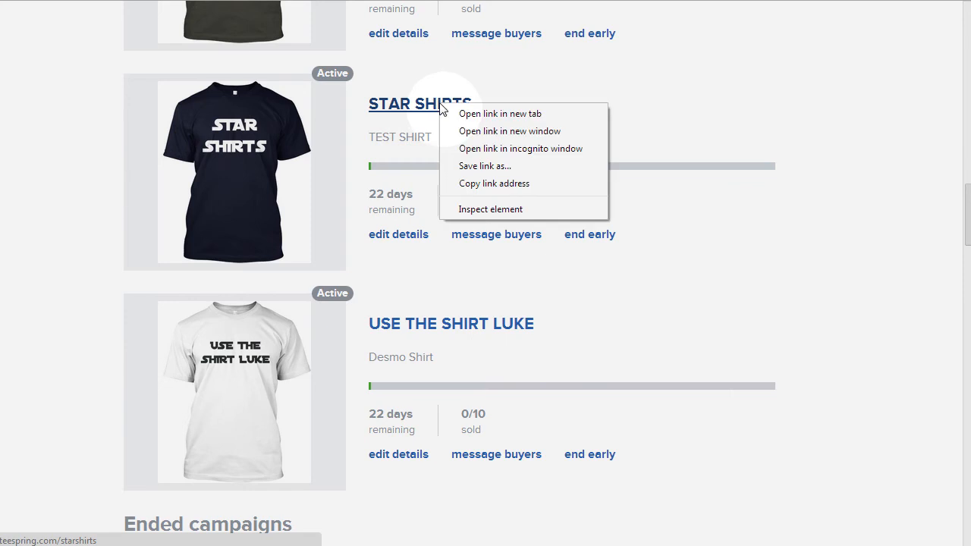
left_click(490, 185)
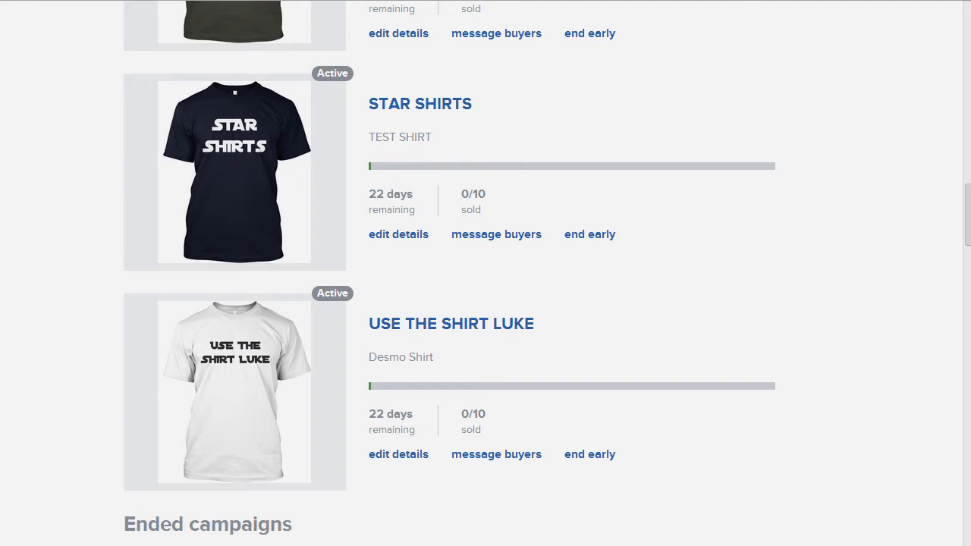
key("ctrl+shift+Tab")
left_click(207, 126)
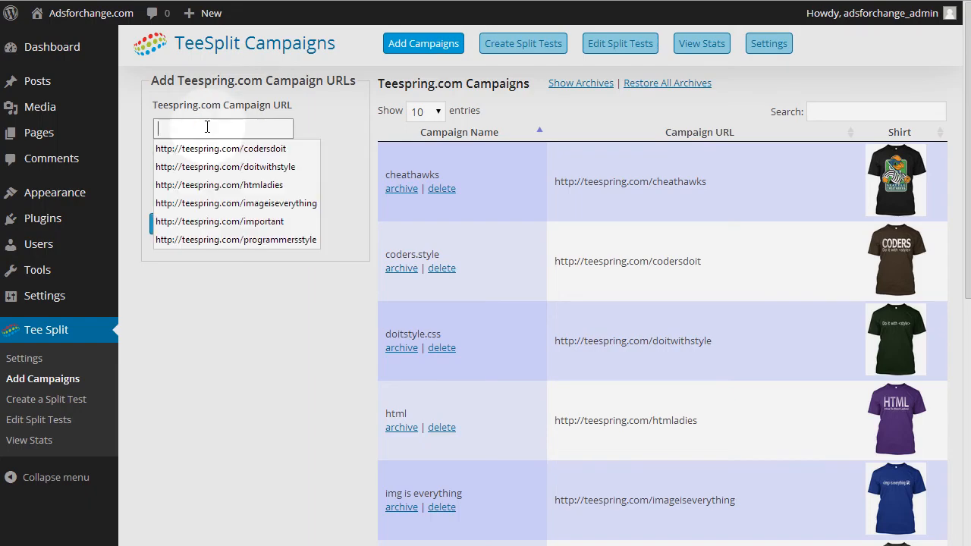
key("ctrl+v")
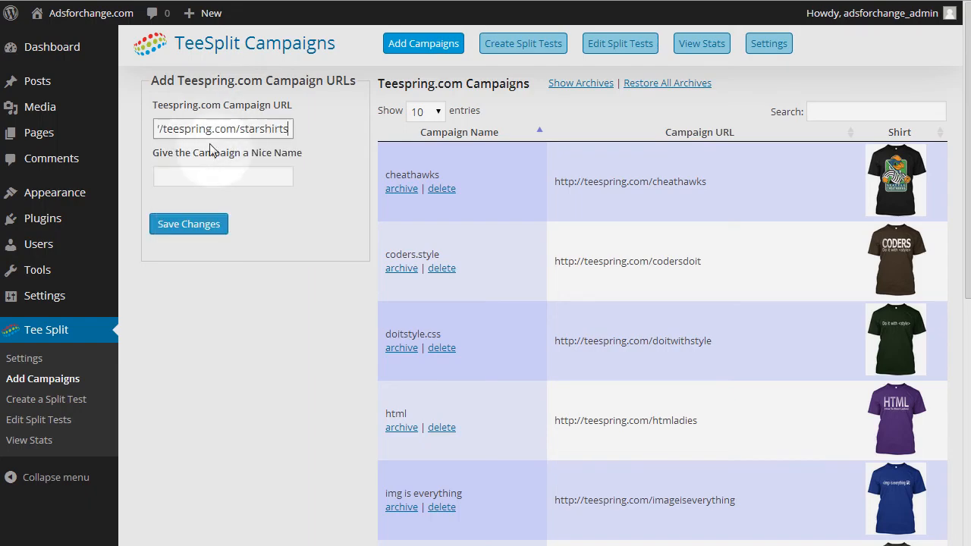
Name the campaign starshirts, save it, and check its entry at the end of the campaign list.
left_click(230, 173)
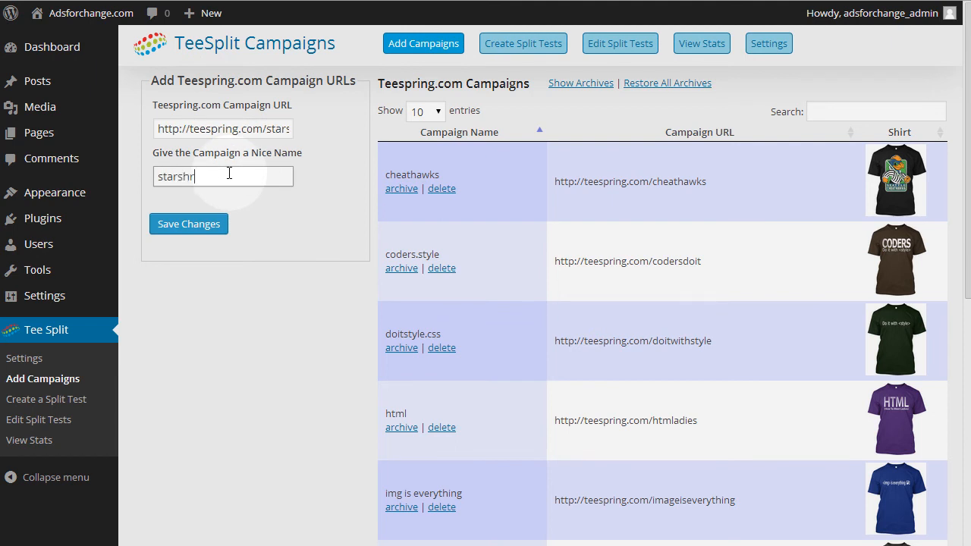
left_click(210, 226)
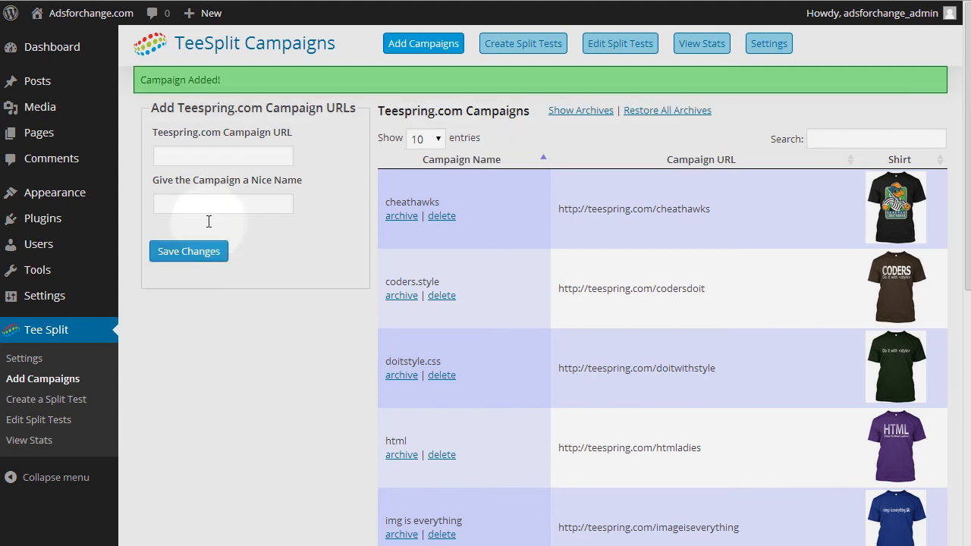
left_click_drag(965, 145, 958, 404)
left_click(919, 491)
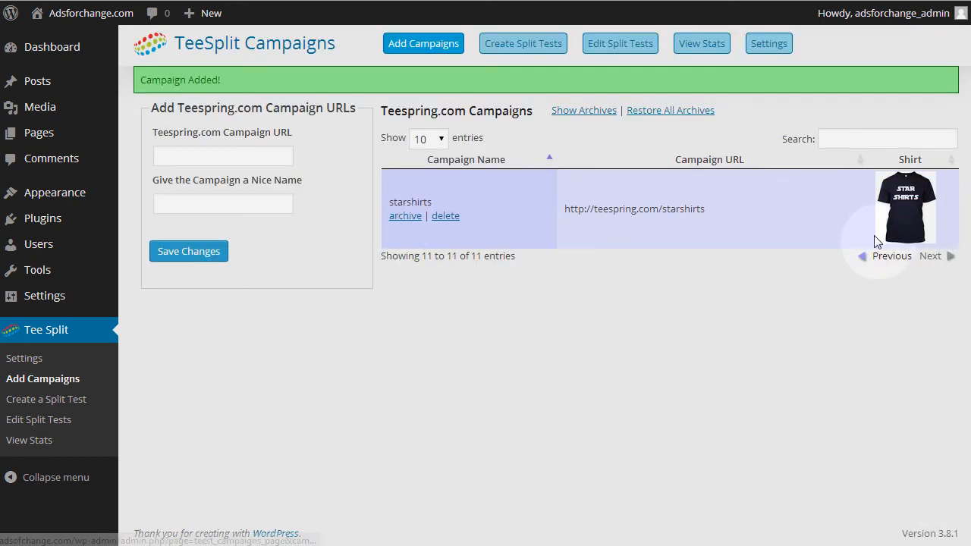
Copy the USE THE SHIRT LUKE campaign link from Teespring and paste it as the campaign URL in TeeSplit.
left_click(376, 1)
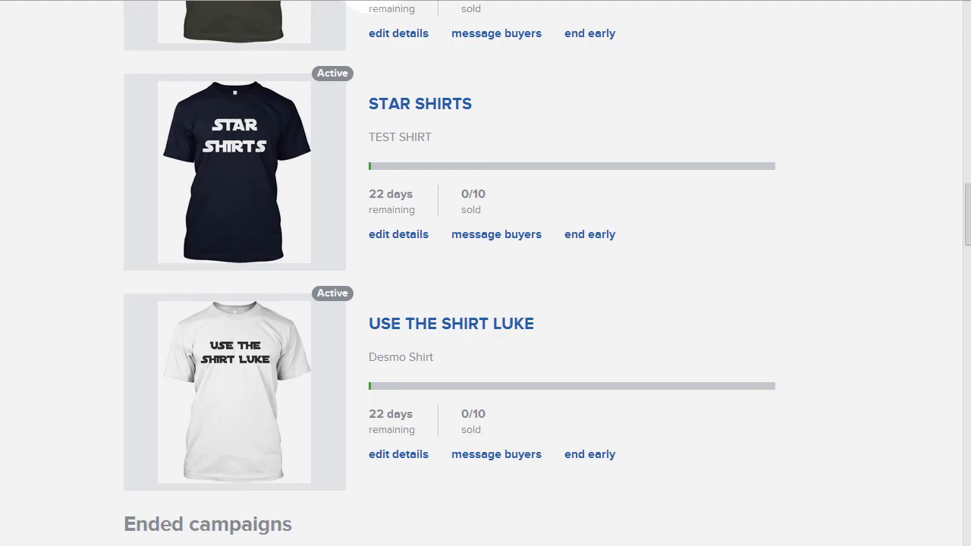
right_click(429, 319)
left_click(476, 400)
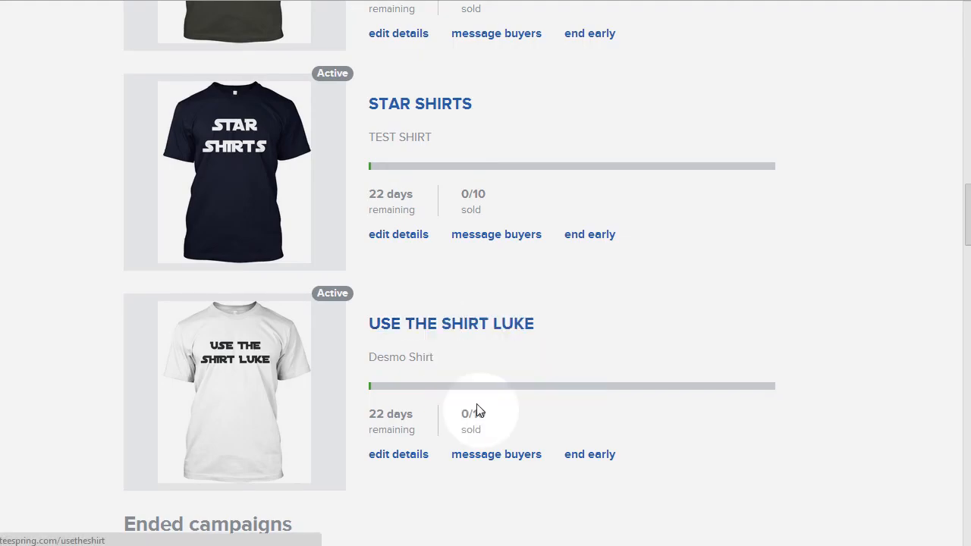
key("ctrl+Tab")
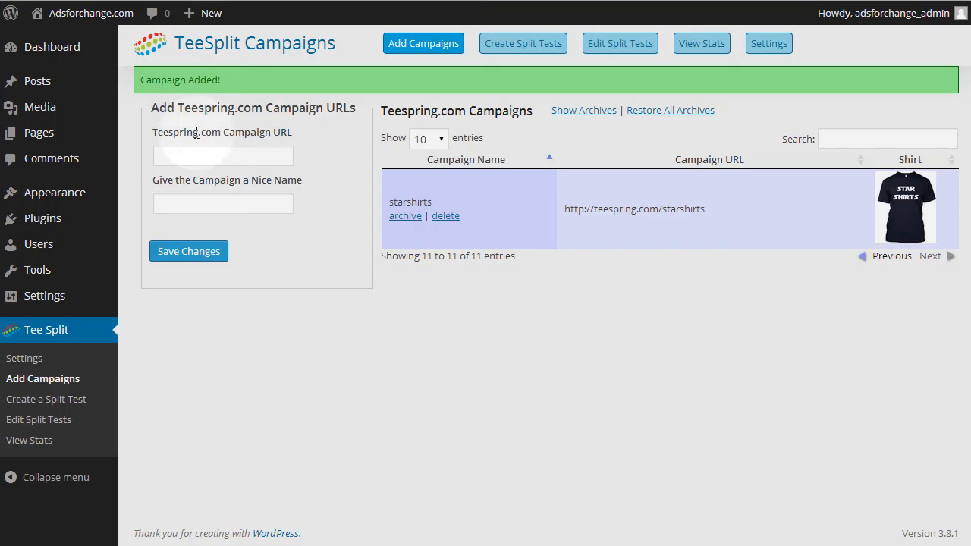
left_click(187, 157)
key("ctrl+v")
Name the second campaign shirtluke, save it, and check its entry in the campaign list.
left_click(195, 202)
type("shirt")
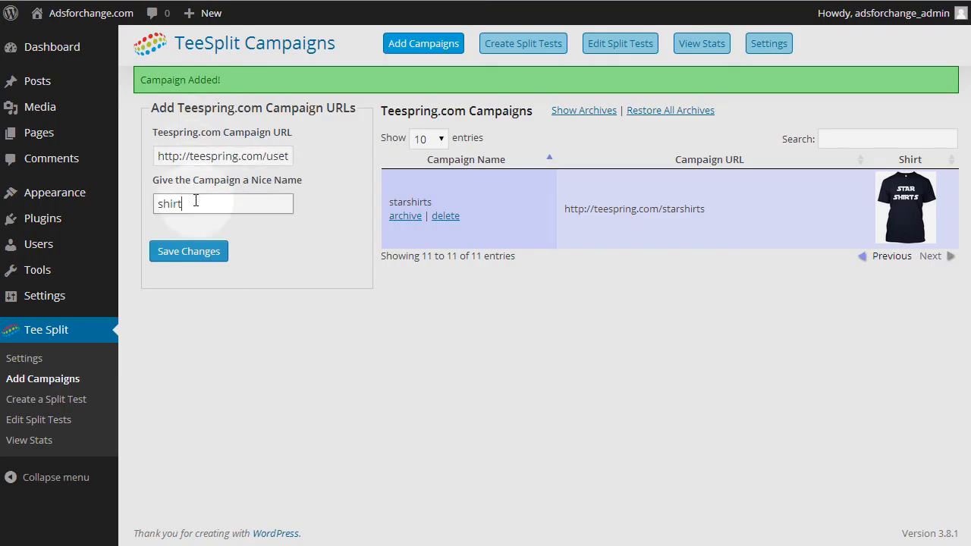
type("luke")
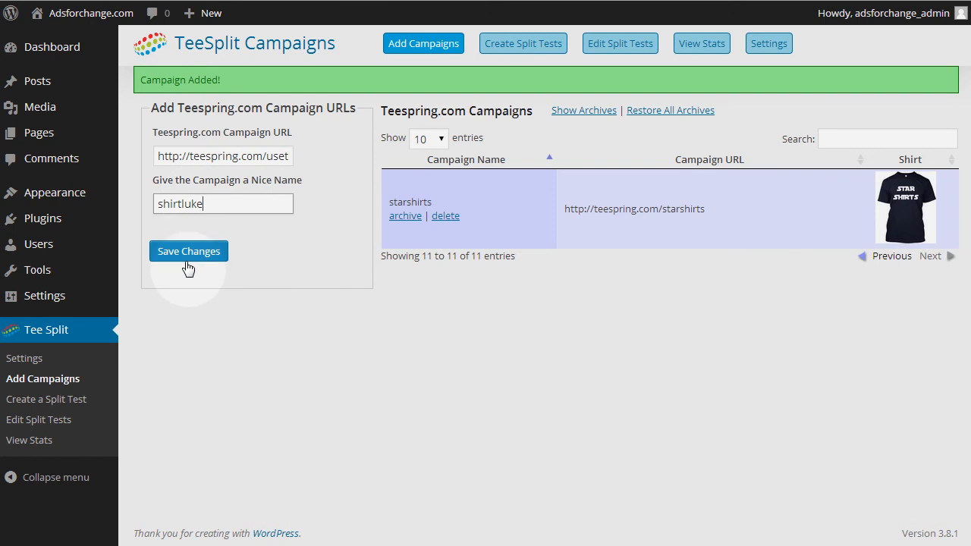
left_click(186, 259)
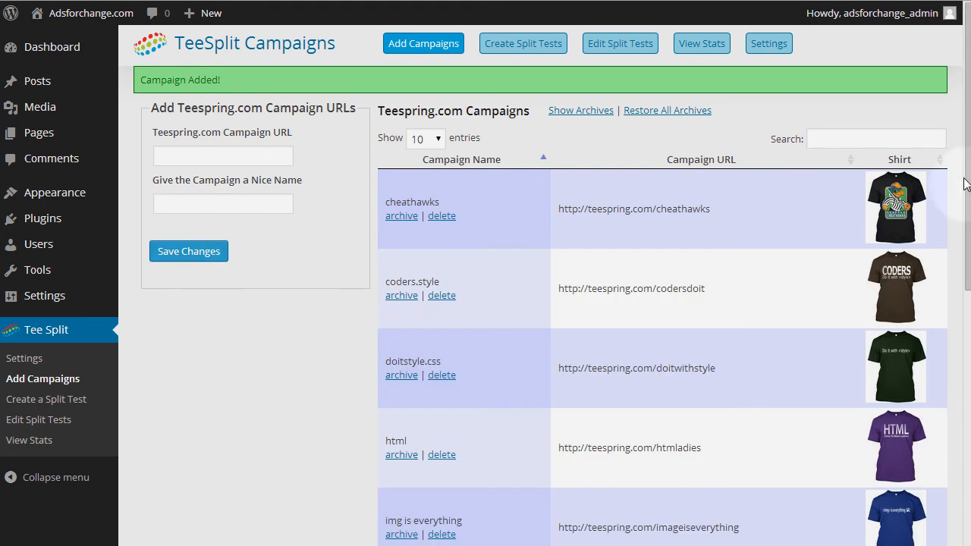
left_click_drag(966, 185, 961, 512)
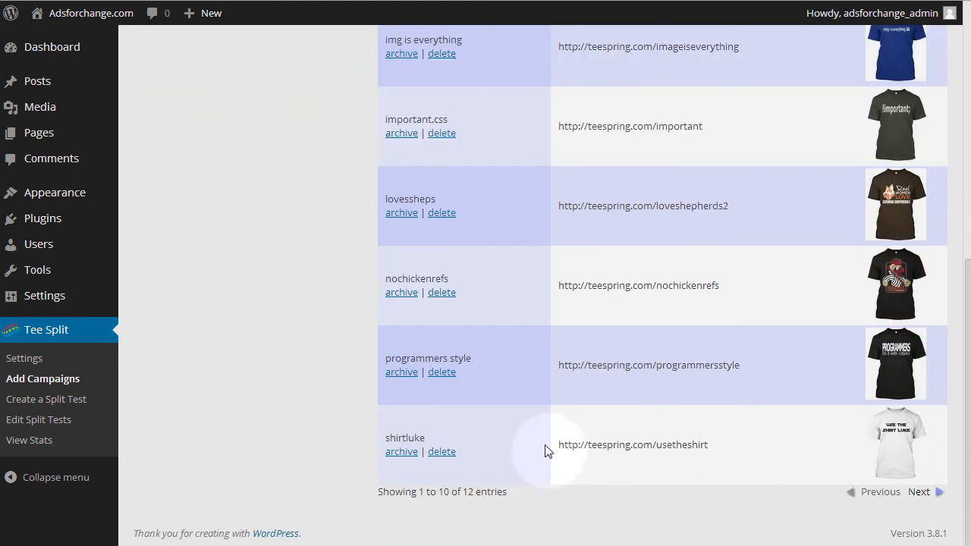
Start a new split test named Starshirts with the permalink startshirts.
scroll(896, 448, "up", 7)
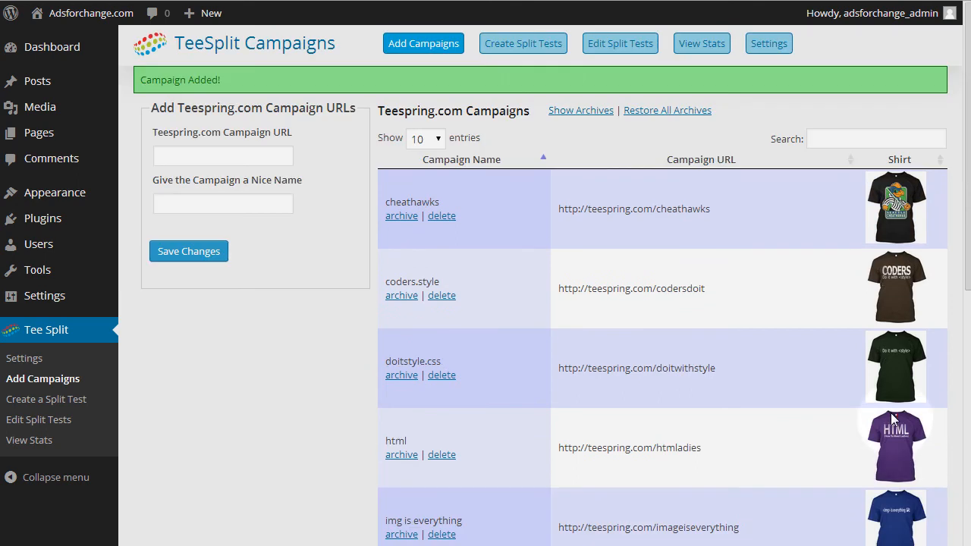
left_click(520, 44)
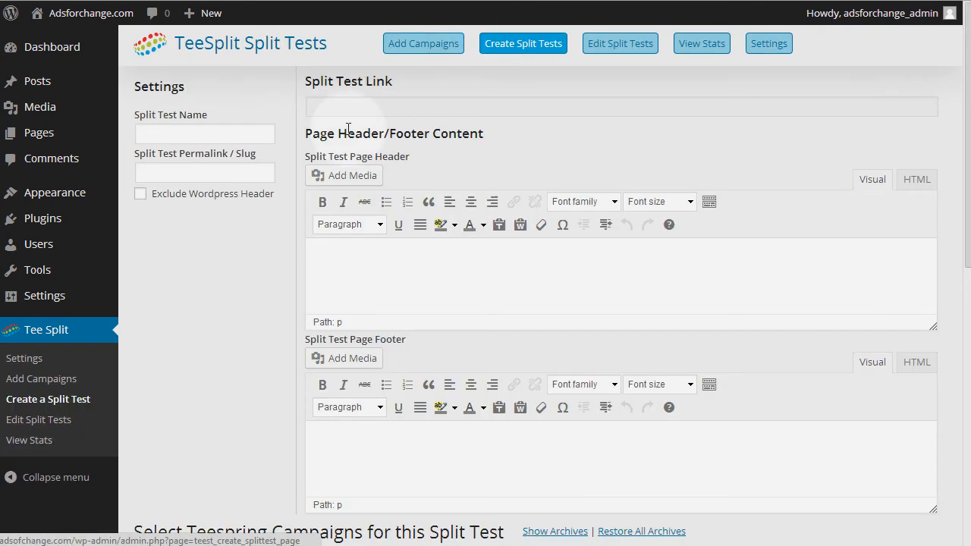
left_click(201, 131)
type("Starshirts")
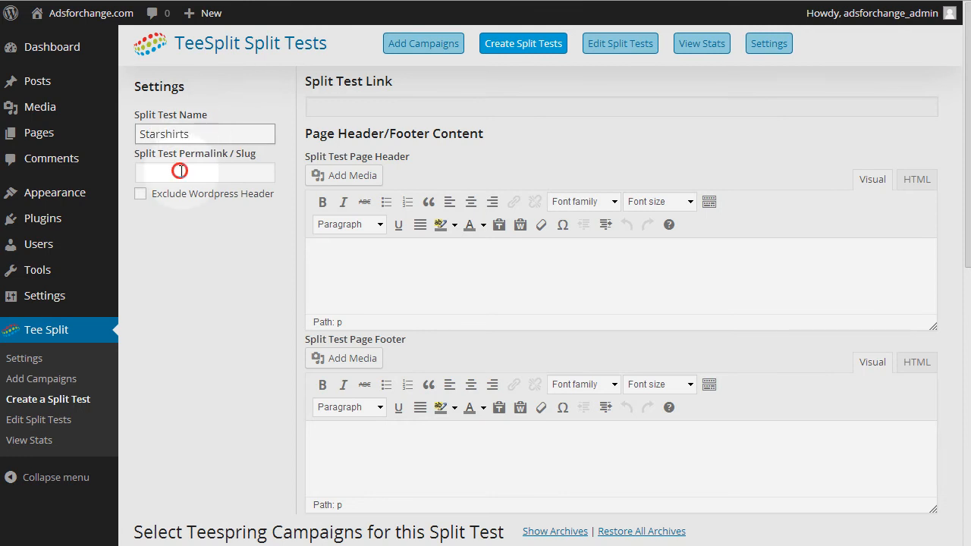
left_click(181, 172)
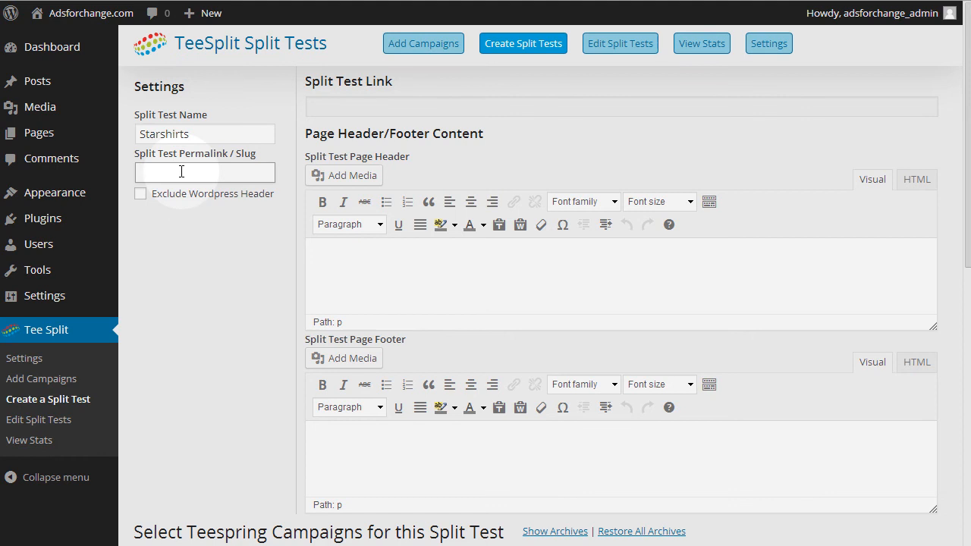
type("startshirts")
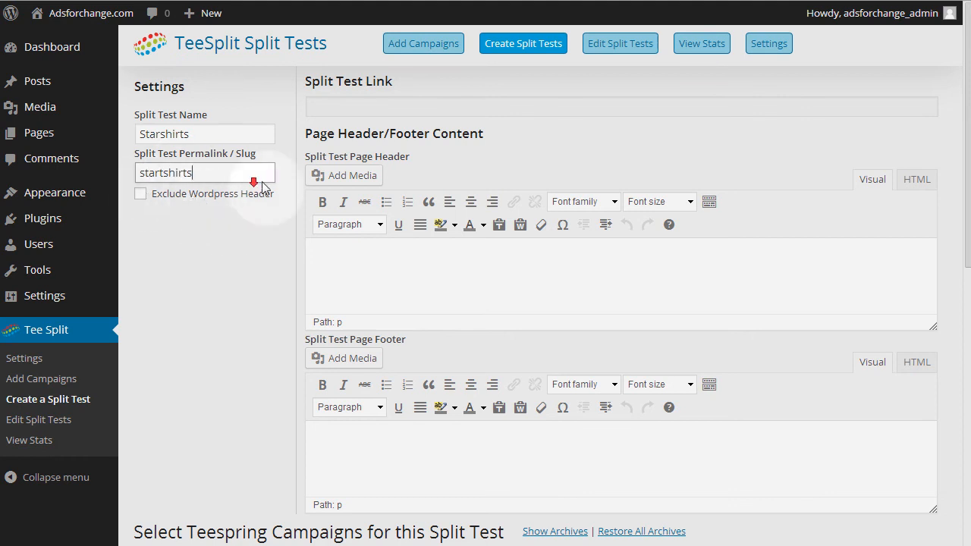
Insert the Firstselectdesign.png image from the media library into the split test page header.
scroll(262, 184, "down", 2)
scroll(337, 179, "up", 1)
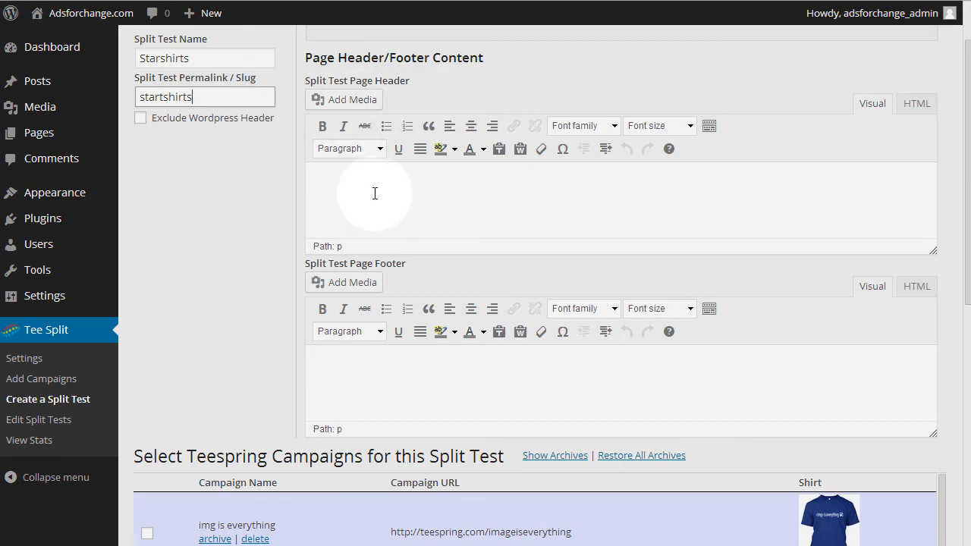
left_click(342, 105)
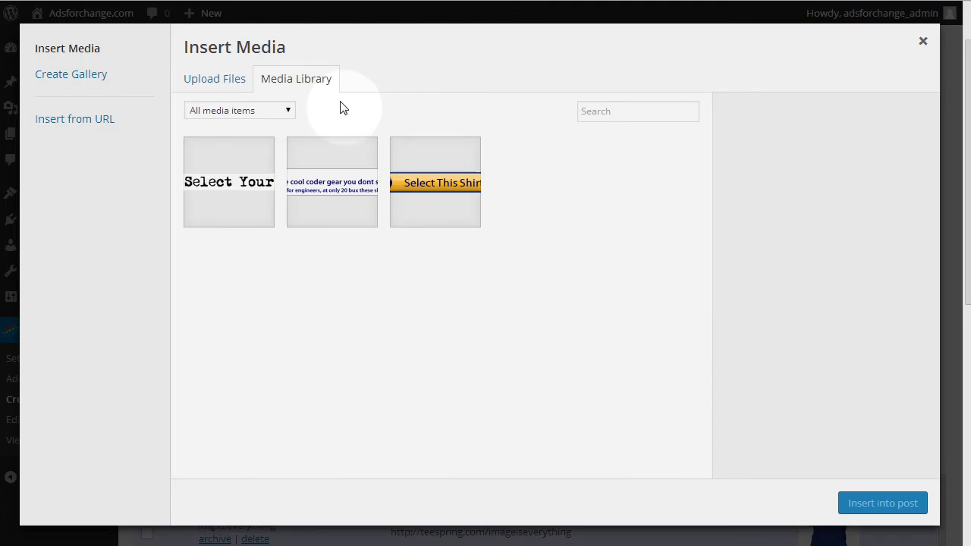
left_click(234, 176)
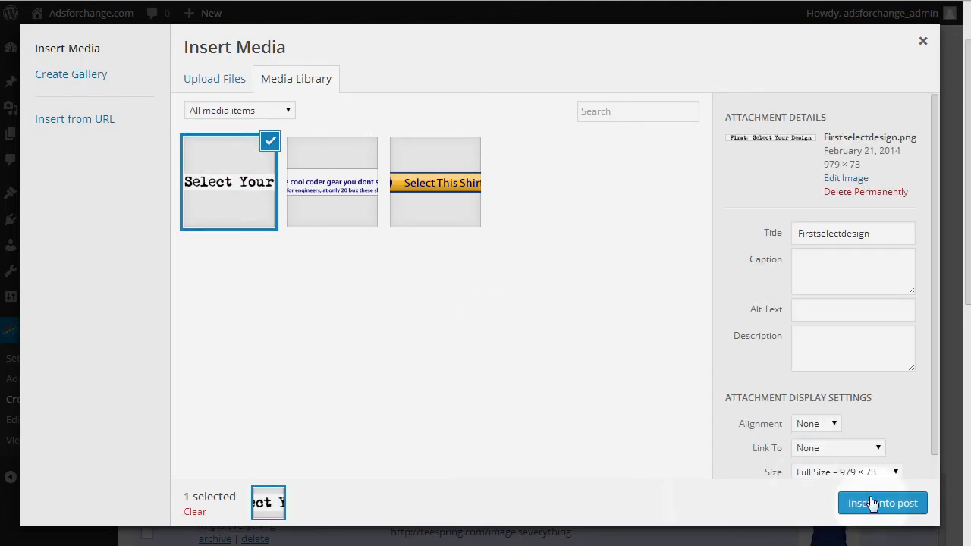
left_click(896, 507)
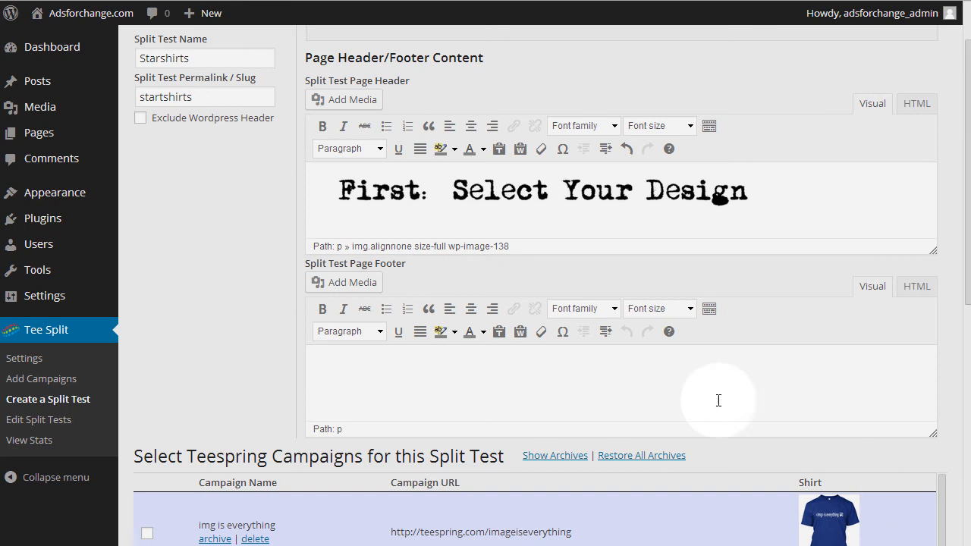
Include the starshirts and shirtluke campaigns in the split test and save it.
scroll(413, 363, "down", 1)
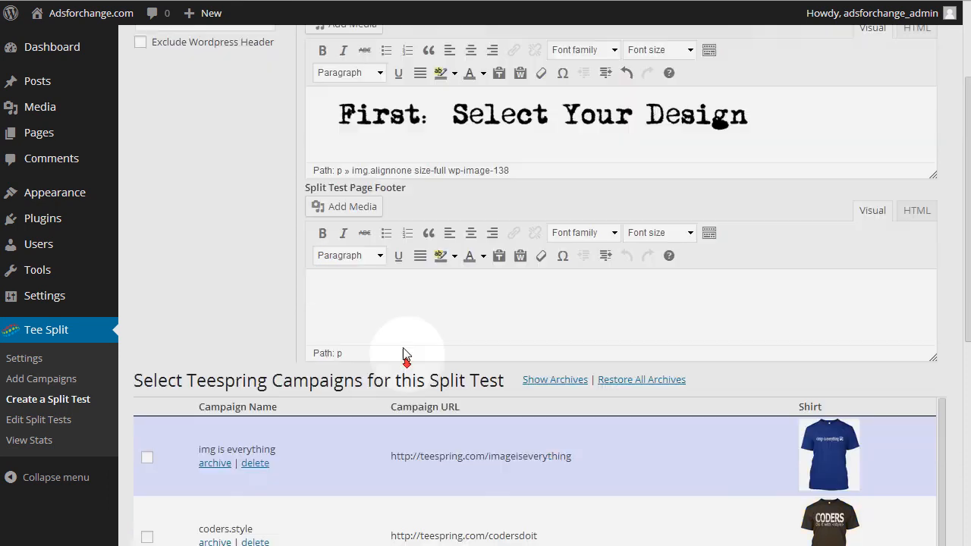
scroll(416, 312, "down", 5)
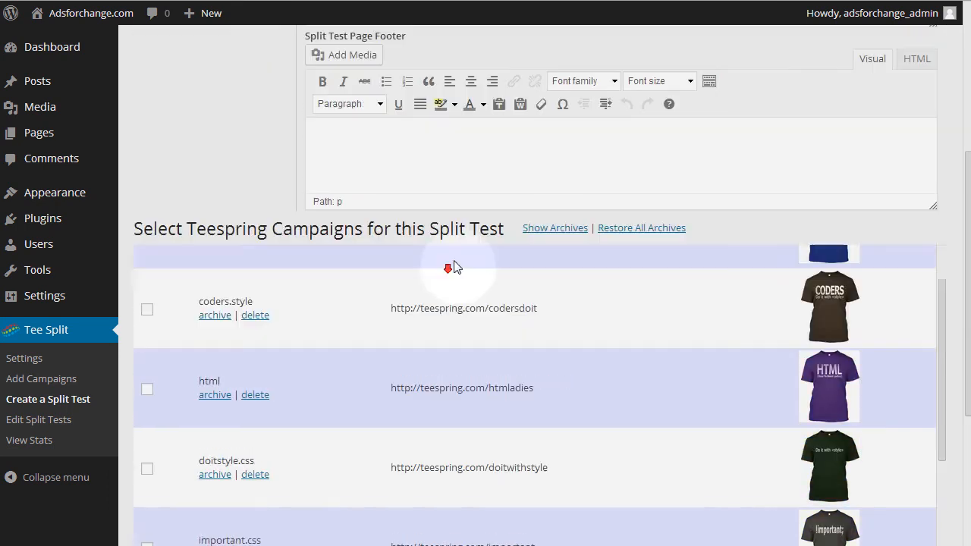
scroll(583, 311, "down", 8)
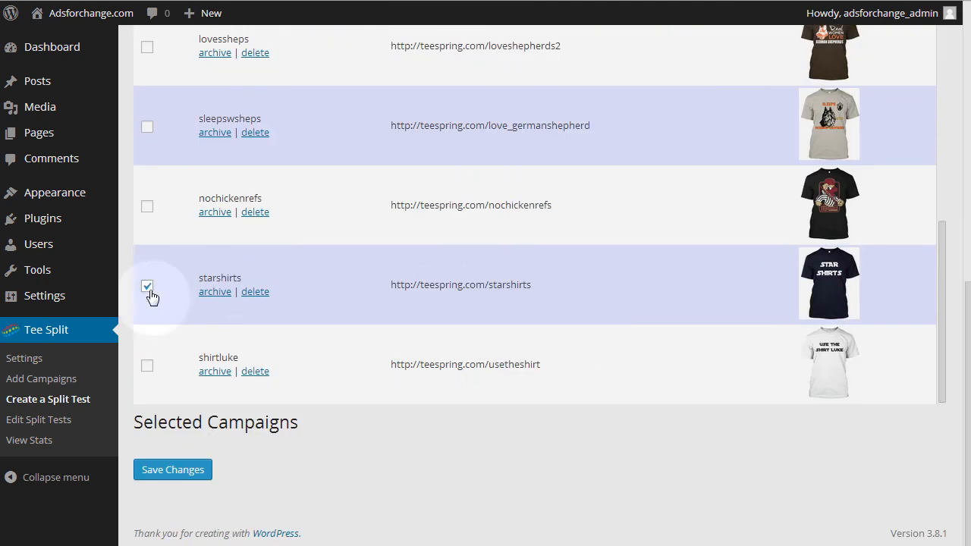
left_click(147, 366)
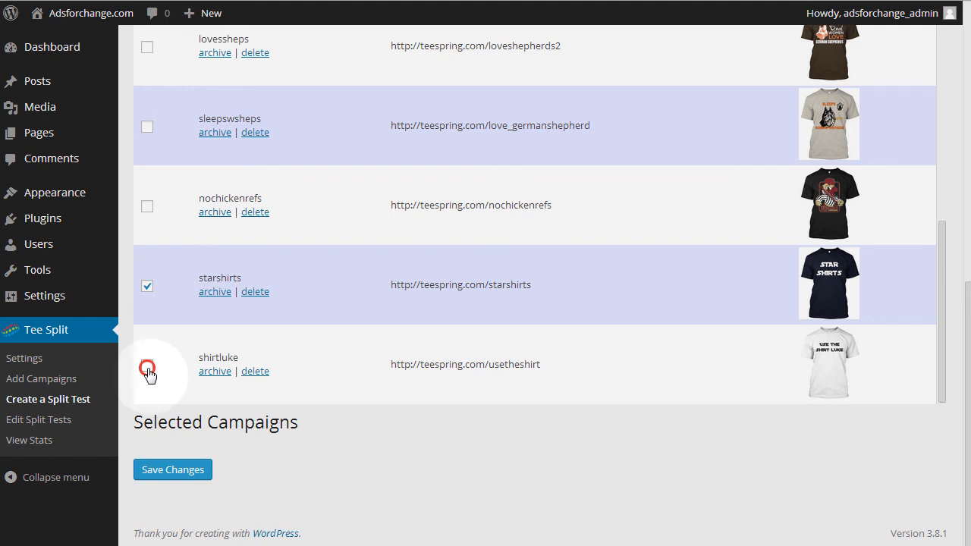
left_click(191, 472)
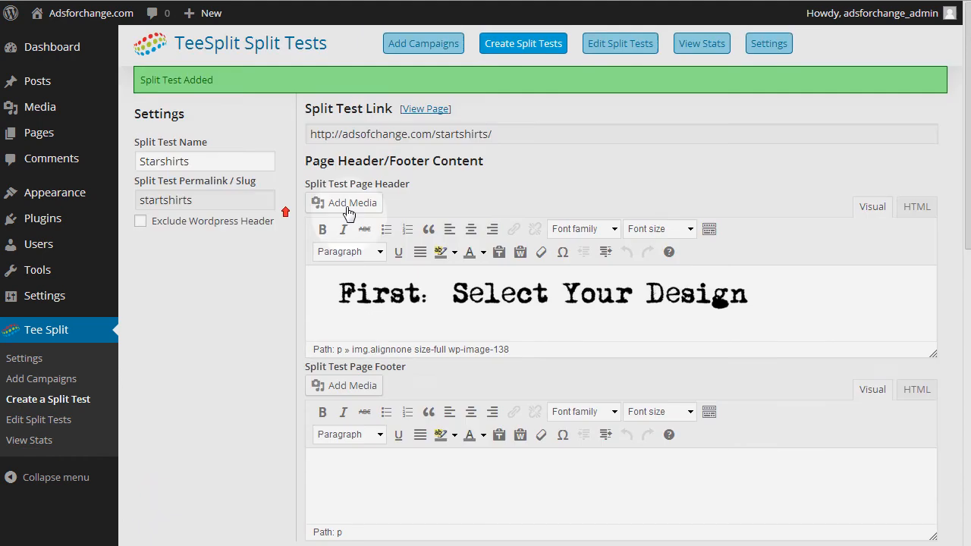
Open the published page of the Starshirts split test and look over its header and shirts.
left_click(430, 107)
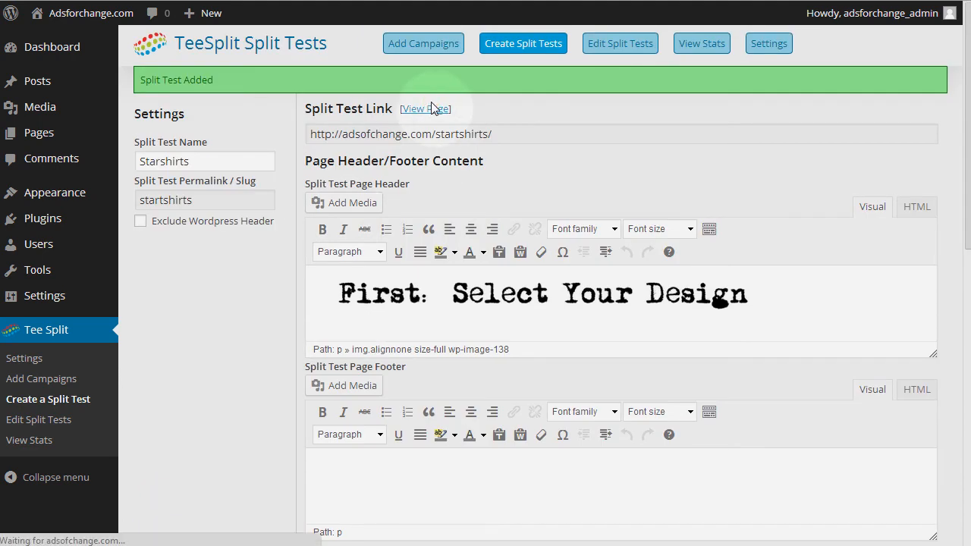
scroll(485, 213, "down", 5)
scroll(487, 215, "up", 4)
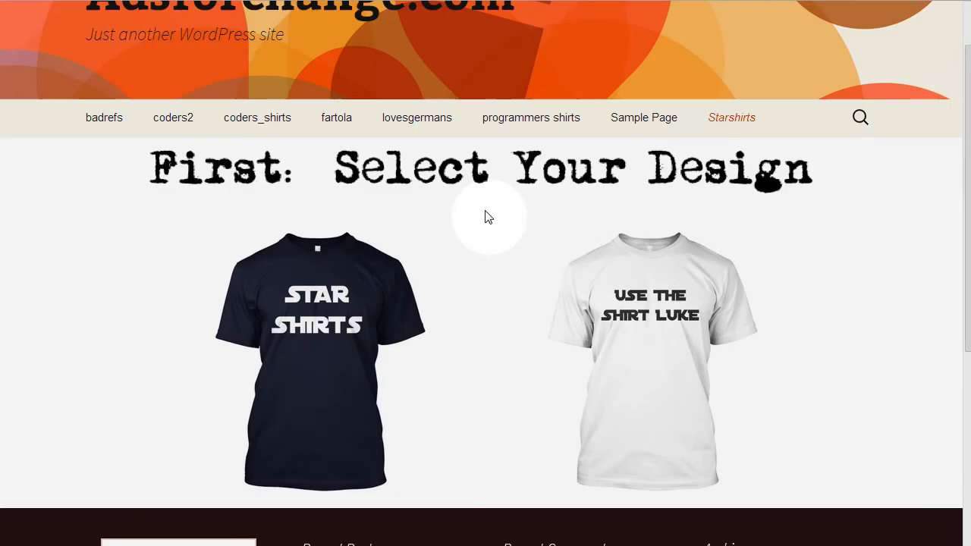
Open the STAR SHIRTS design's link in a new tab to check its Teespring campaign, and return to the split test page.
right_click(340, 343)
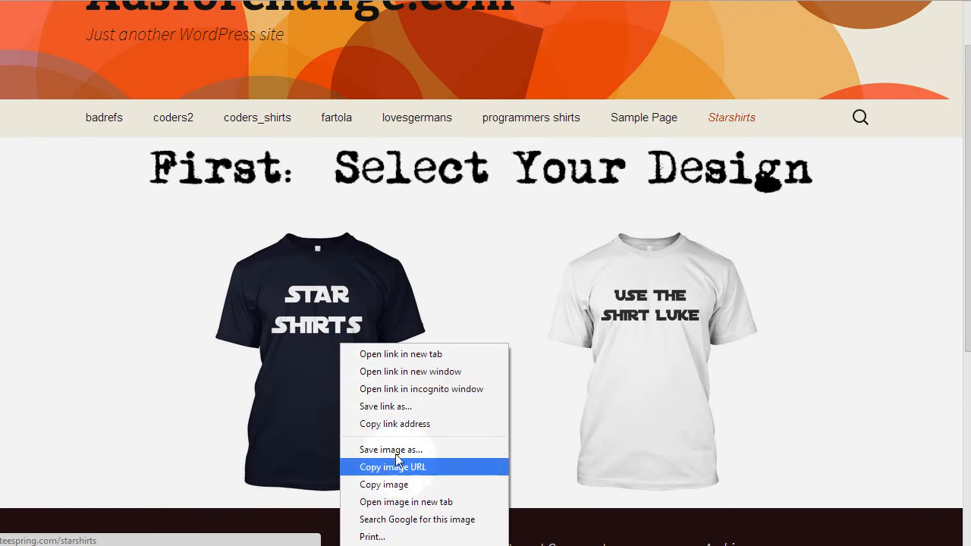
left_click(399, 355)
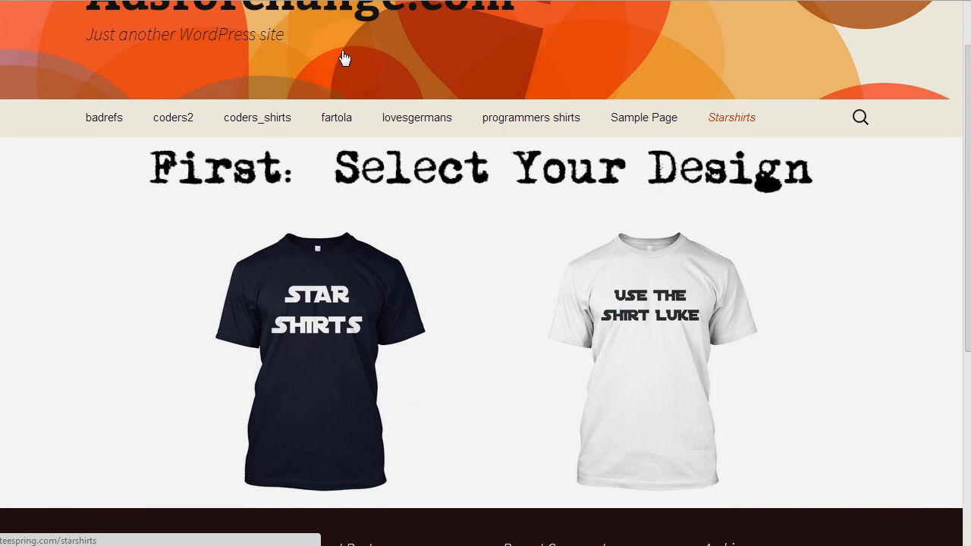
left_click(355, 1)
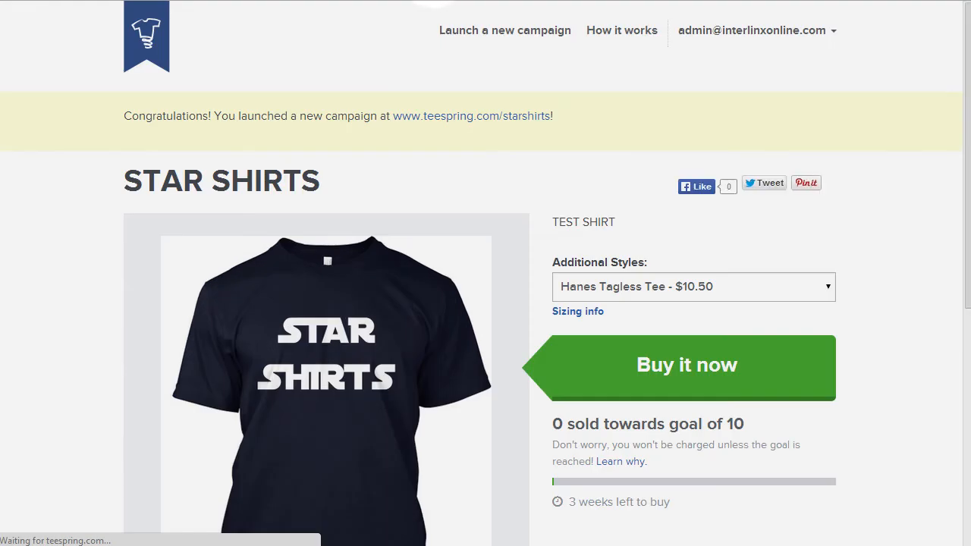
left_click(341, 1)
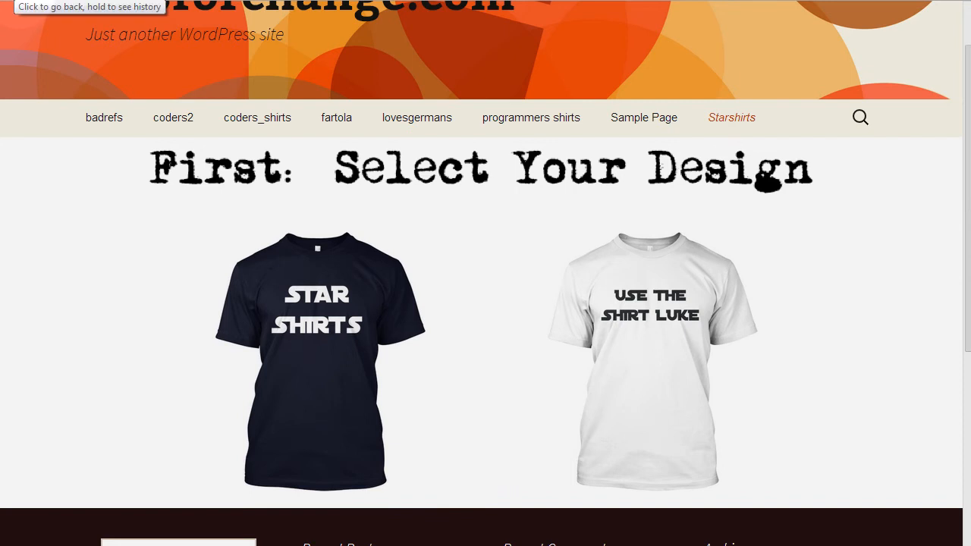
Return to the split test editor and give the starshirts campaign the description "Content Above" and the button text "CLICK HERE TO BUY".
left_click(15, 1)
scroll(292, 293, "down", 15)
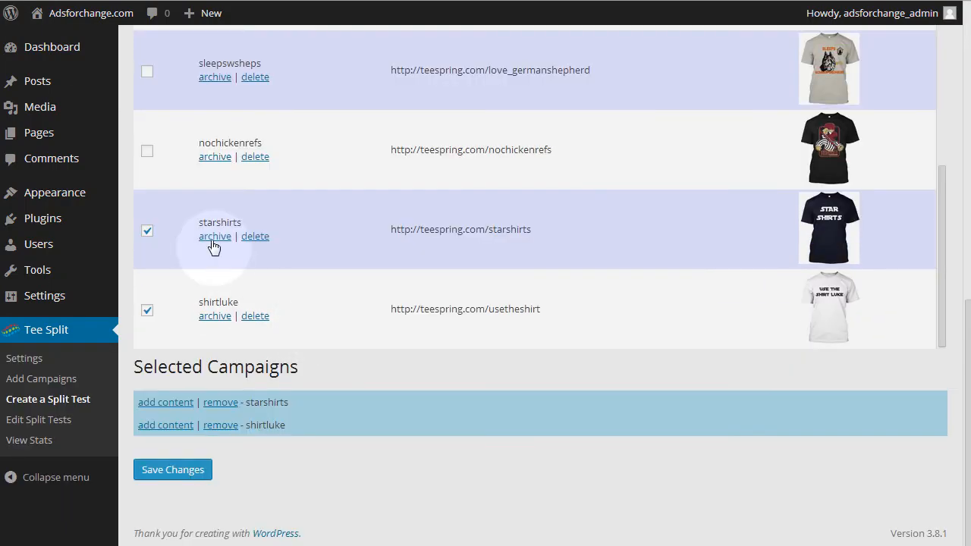
left_click(211, 405)
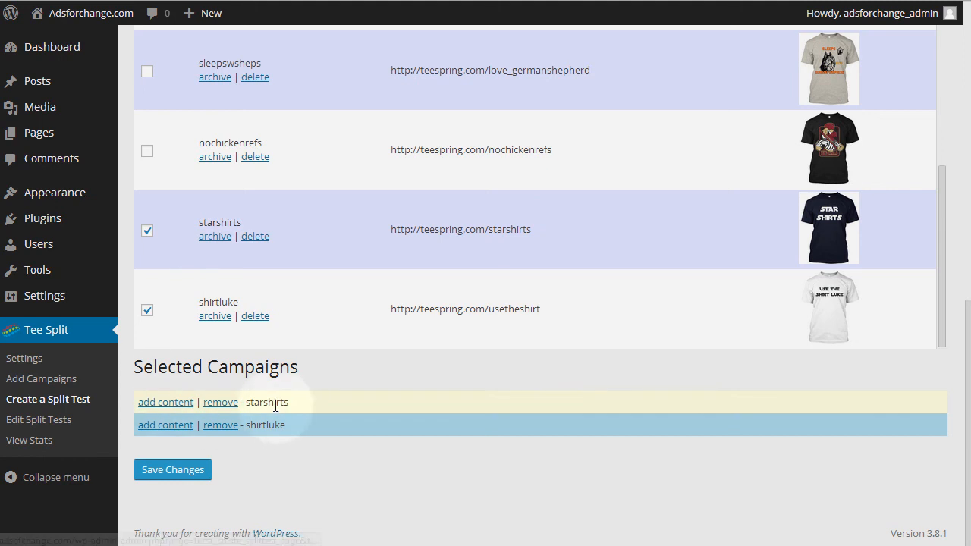
left_click(167, 404)
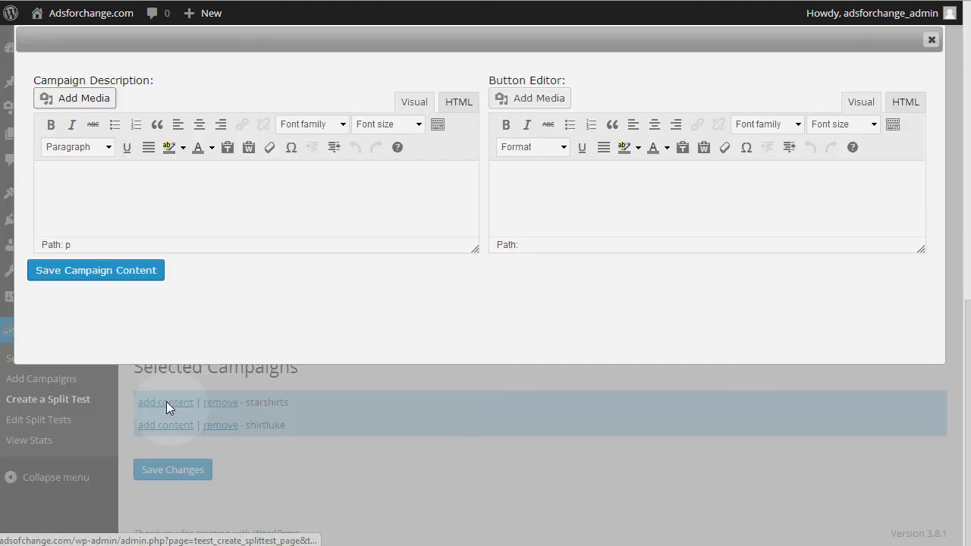
left_click(184, 180)
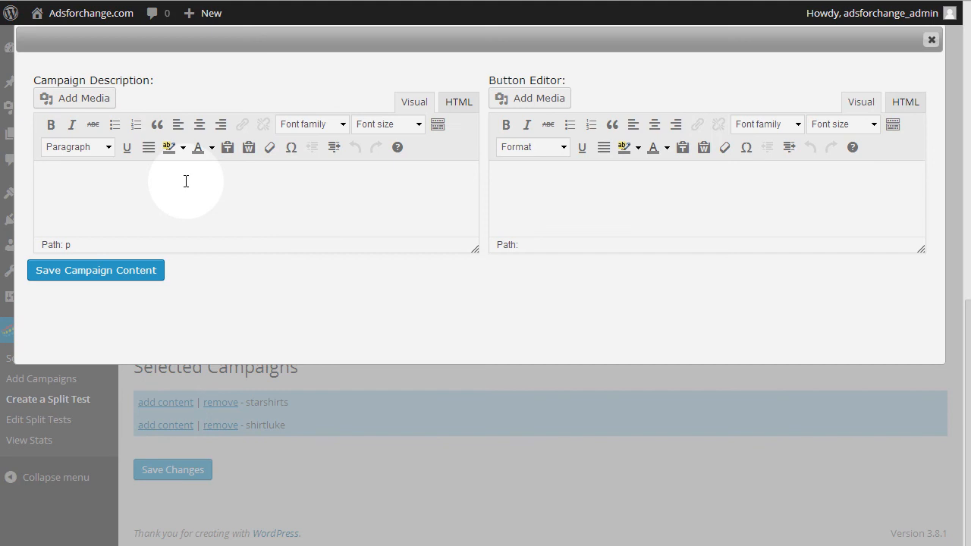
type("Content Above")
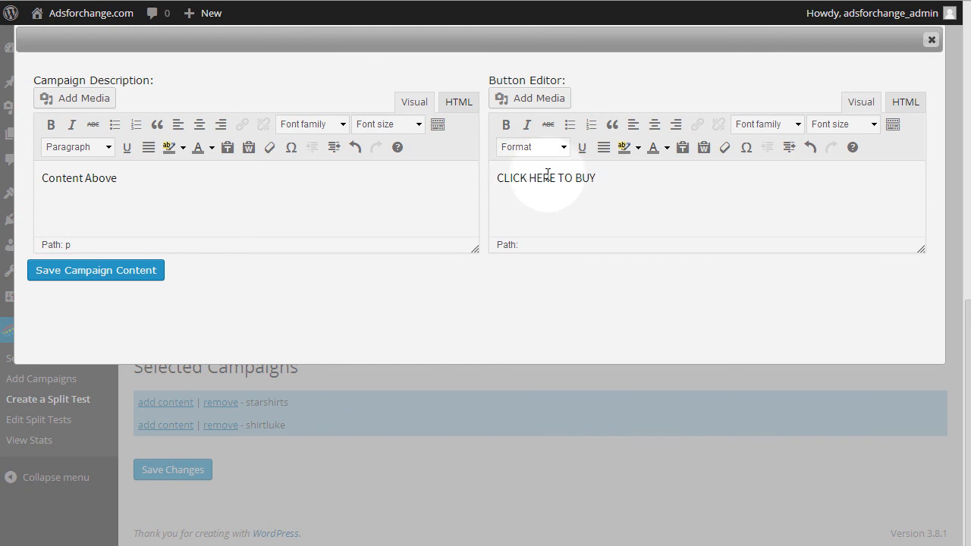
Format the starshirts button text as white on a black background at size 5 (18pt), and save the campaign content.
left_click_drag(604, 178, 440, 176)
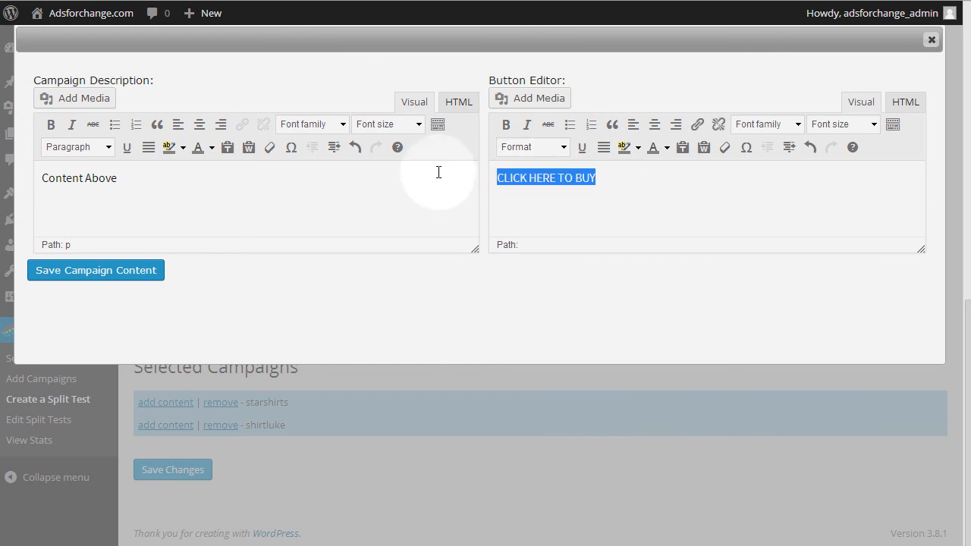
left_click(637, 156)
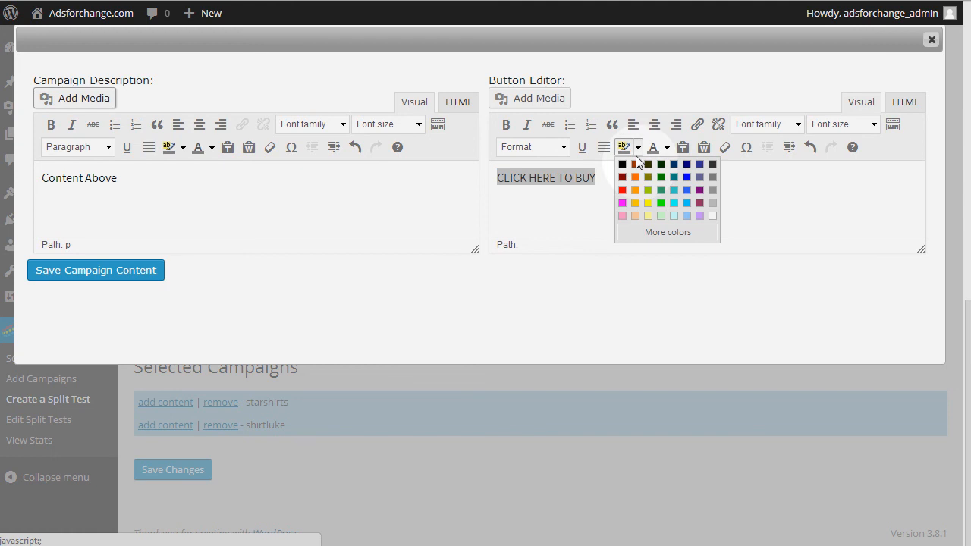
left_click(621, 162)
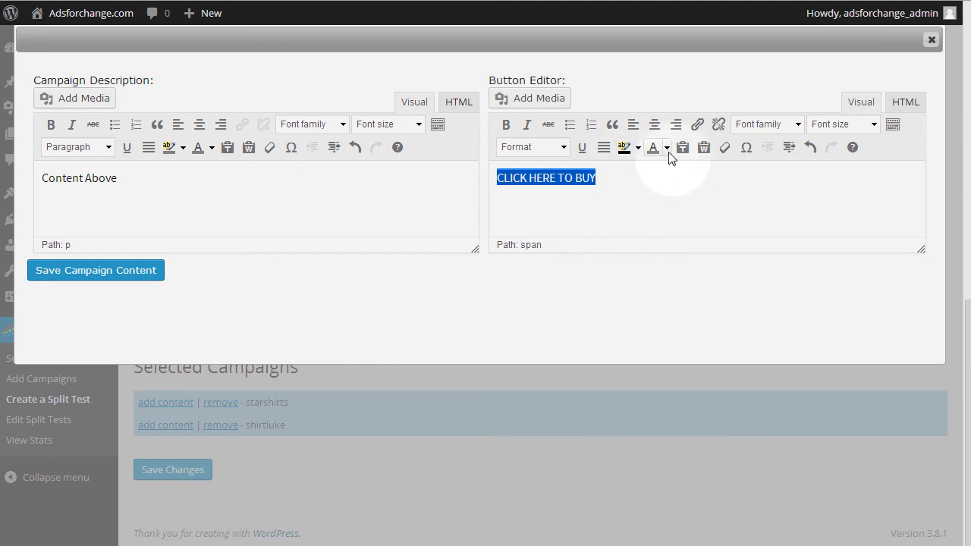
left_click(667, 147)
left_click(743, 217)
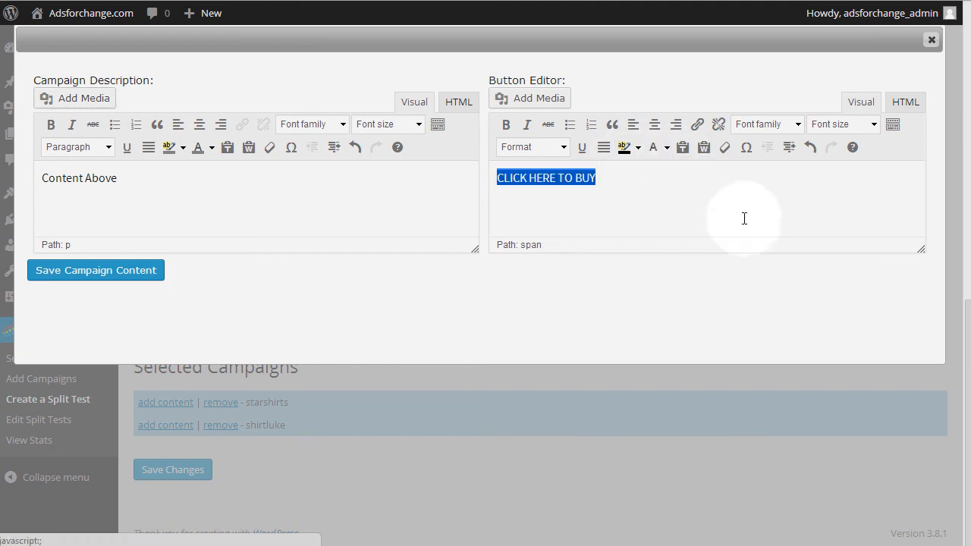
left_click(875, 126)
left_click(839, 240)
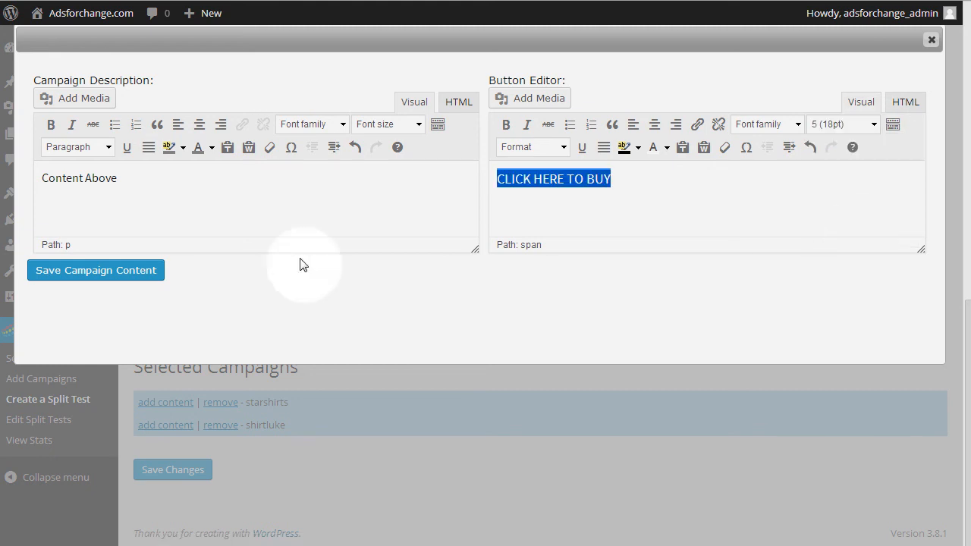
left_click(146, 272)
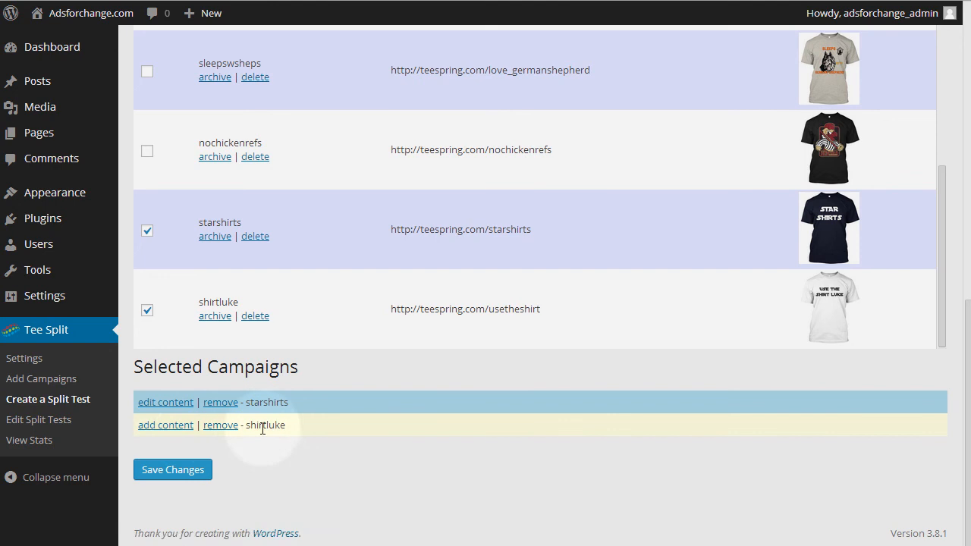
Open the shirtluke campaign's content and enter "Content Above" as its campaign description.
left_click(163, 426)
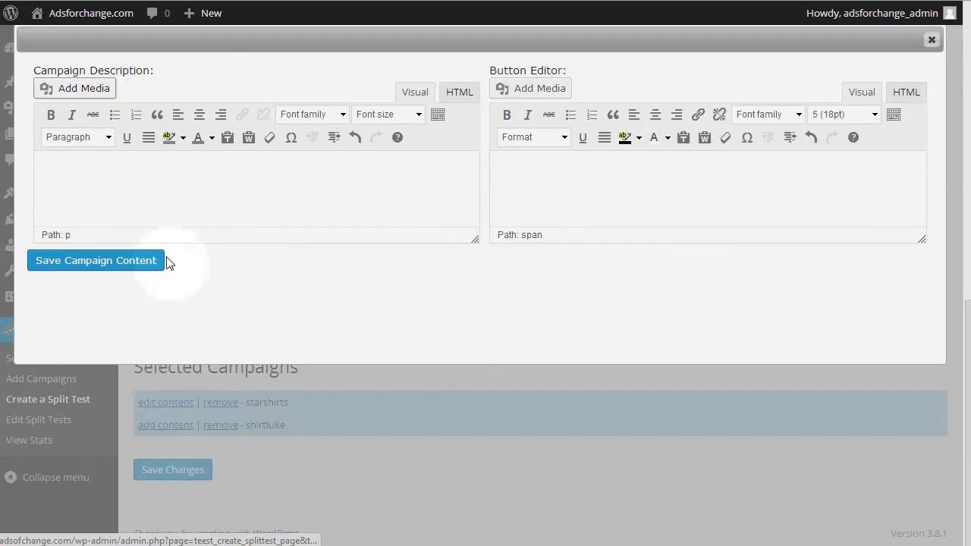
left_click(118, 173)
type("Content Above")
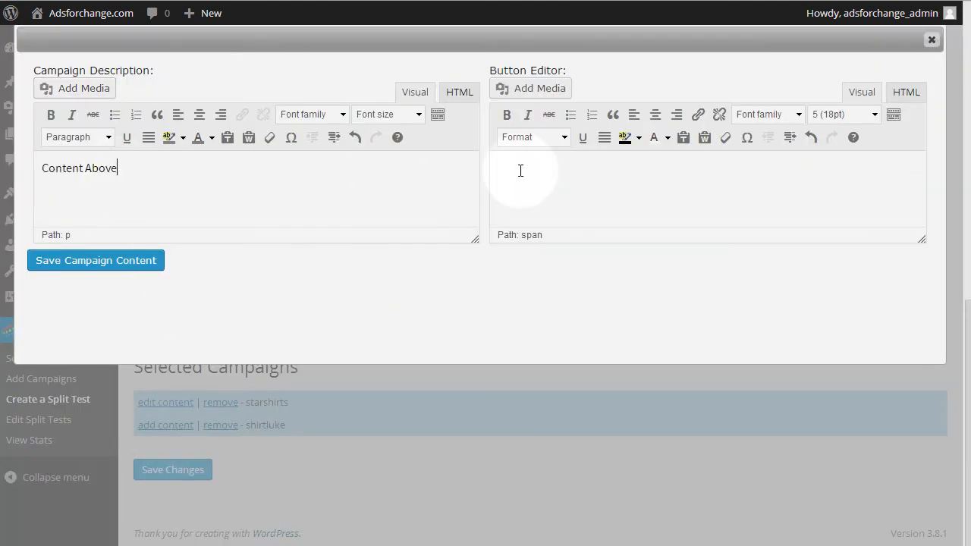
Insert selctshirt.png from the media library as the shirtluke button, and save the campaign content and the split test.
left_click(550, 90)
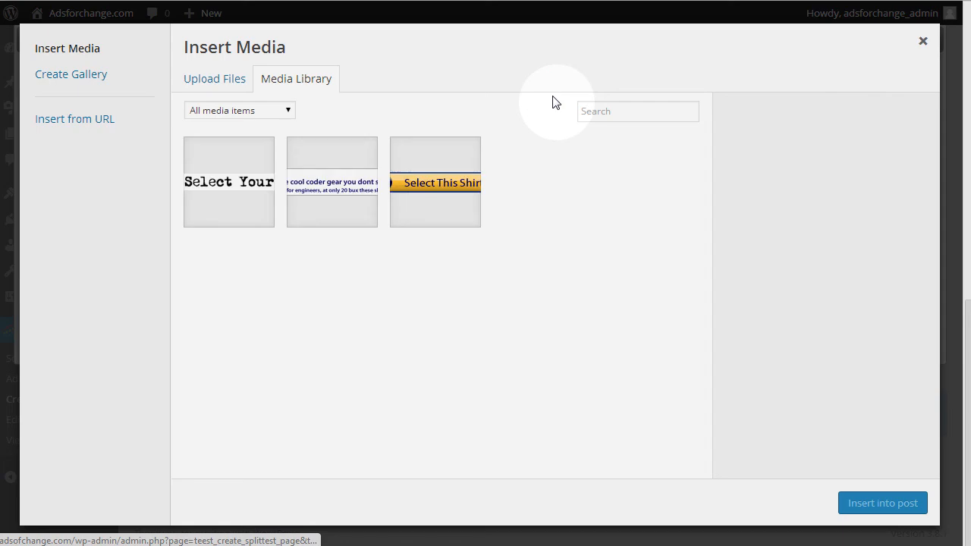
left_click(448, 183)
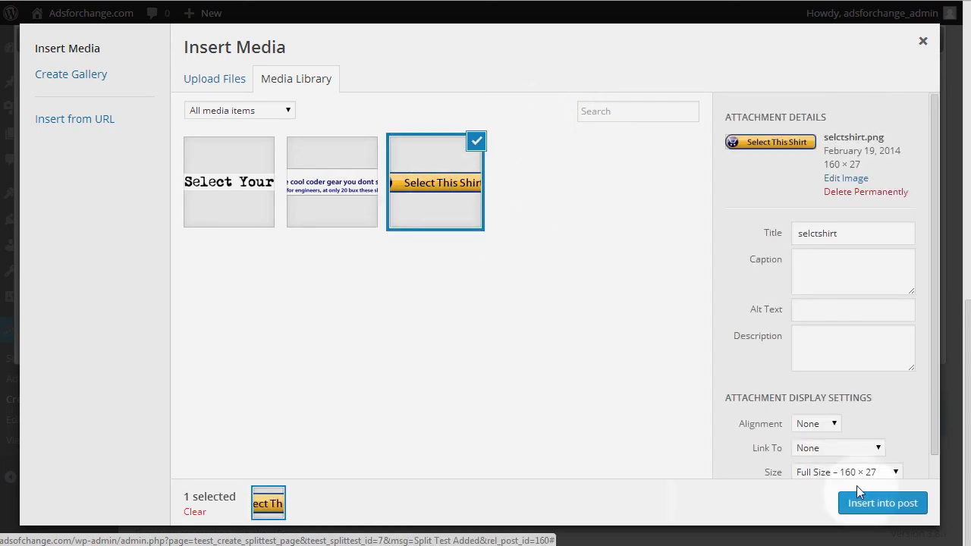
left_click(867, 504)
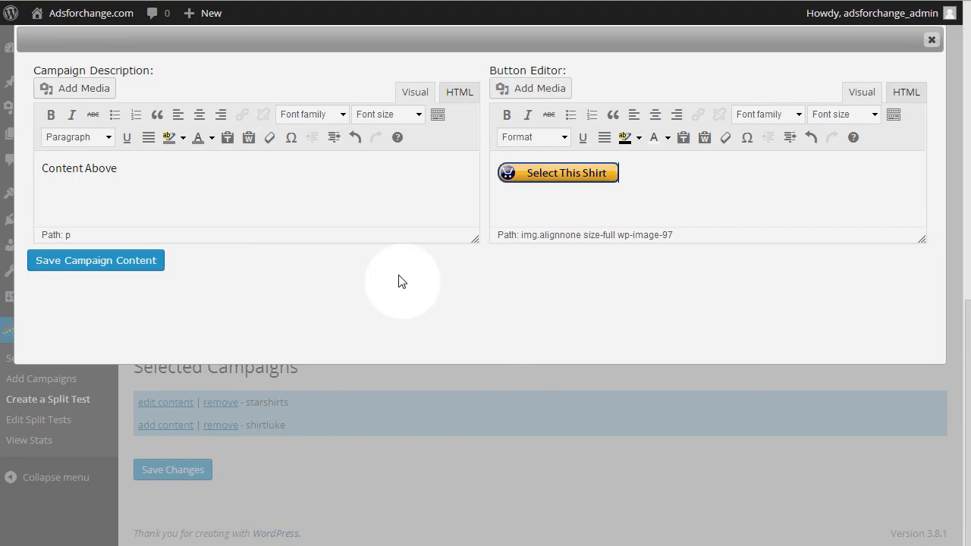
left_click(123, 261)
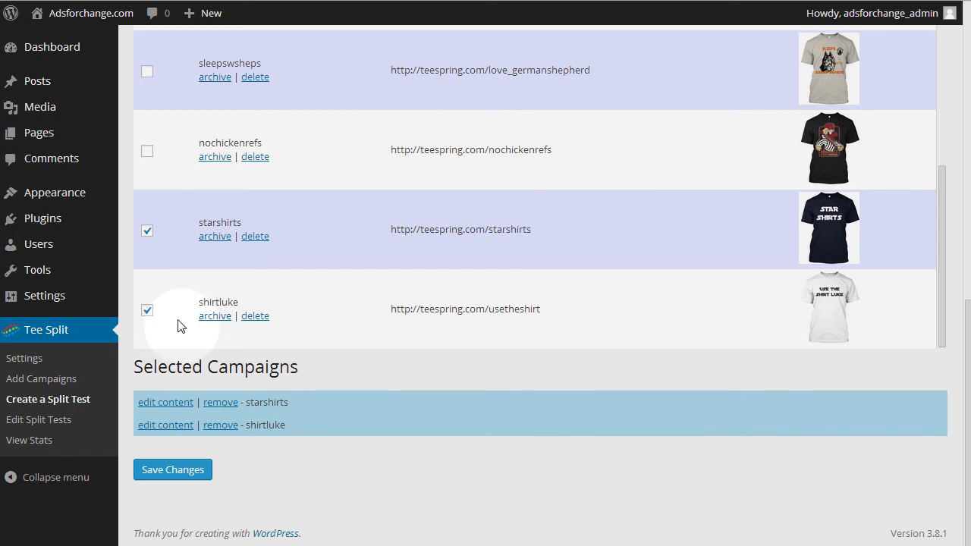
left_click(179, 472)
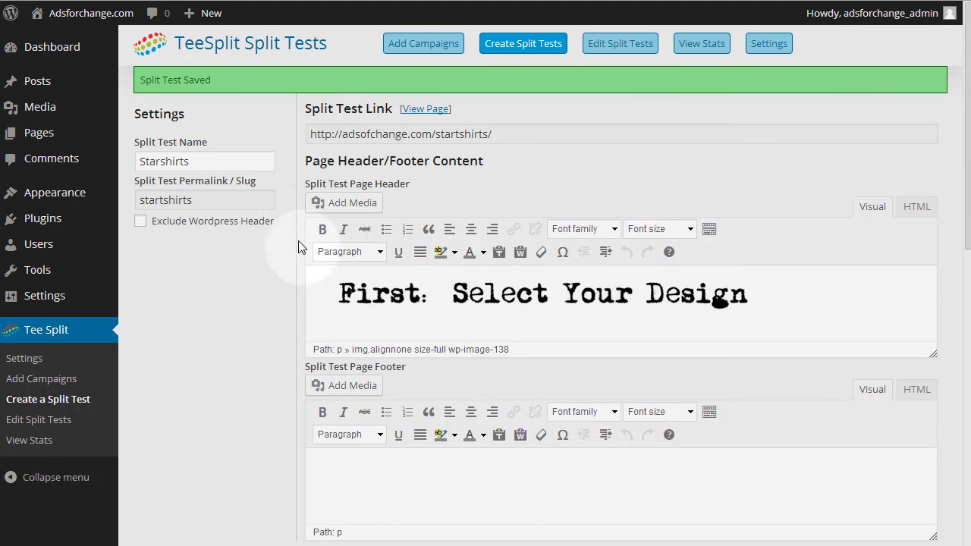
Open the published Starshirts page and look over the descriptions and buttons around both shirts.
left_click(438, 110)
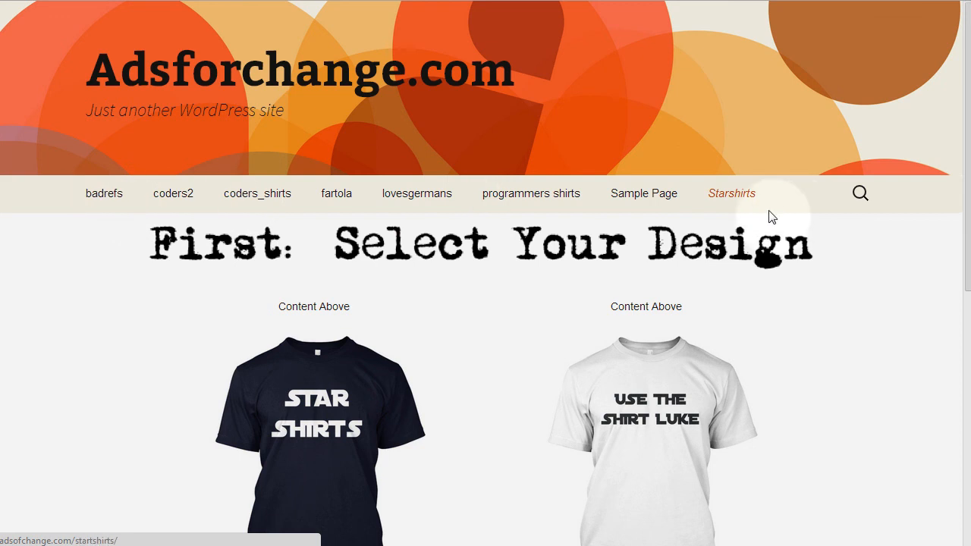
scroll(531, 208, "down", 2)
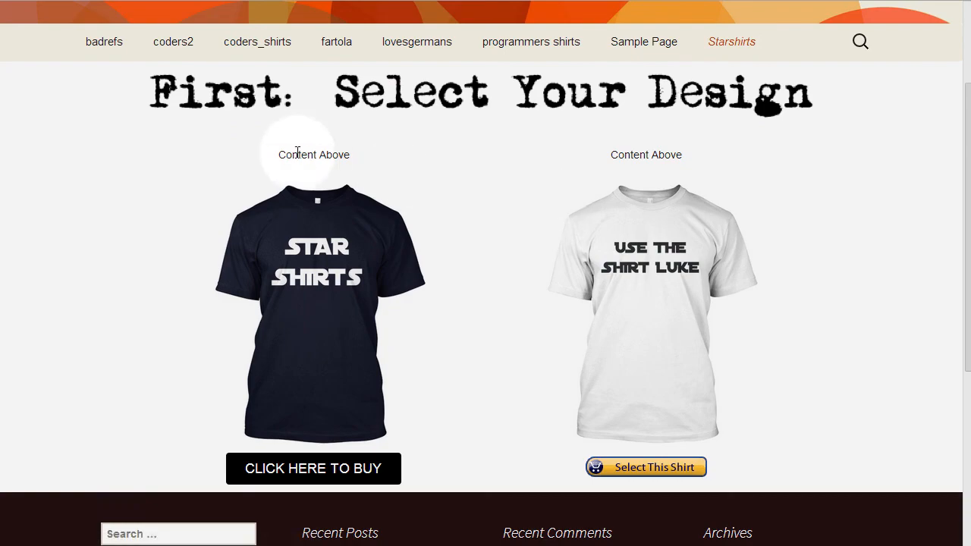
scroll(523, 196, "down", 1)
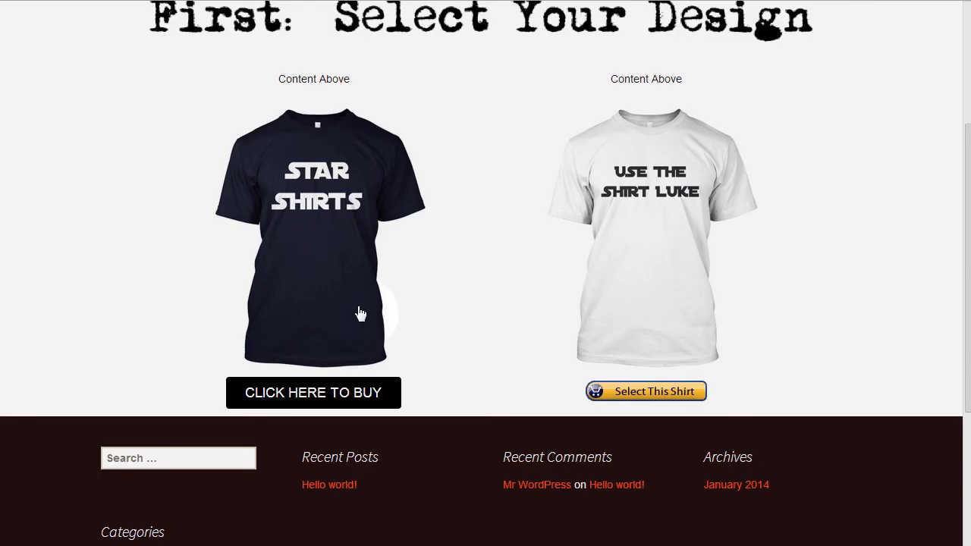
left_click(305, 393)
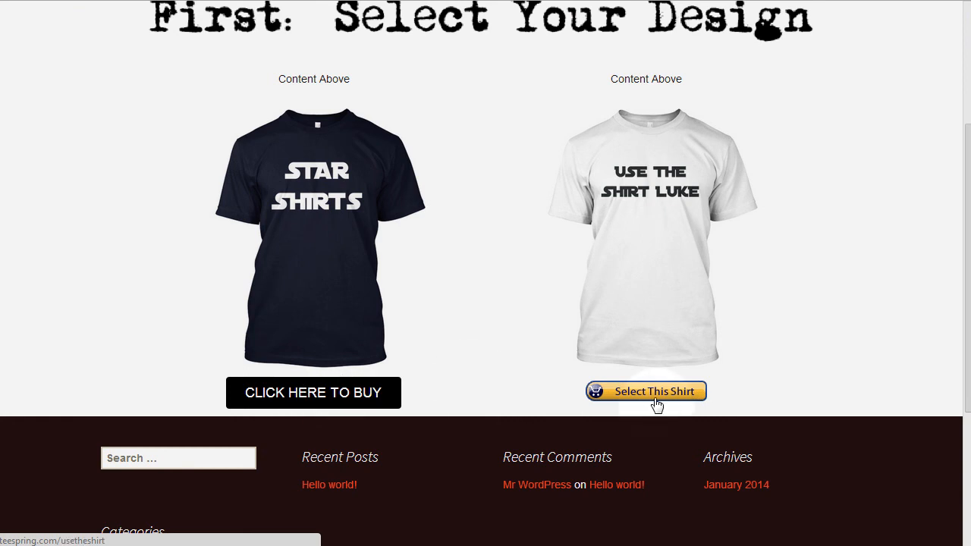
scroll(657, 403, "up", 2)
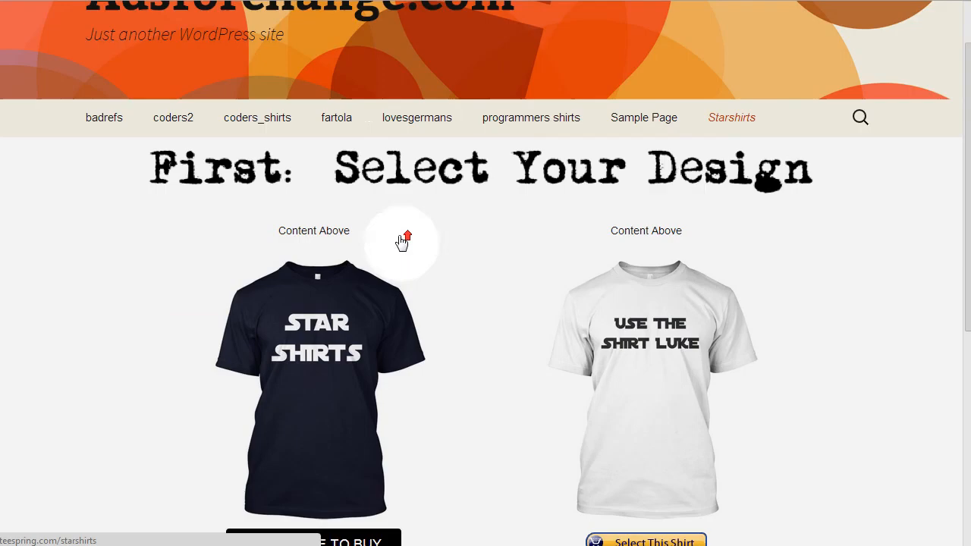
scroll(403, 243, "up", 1)
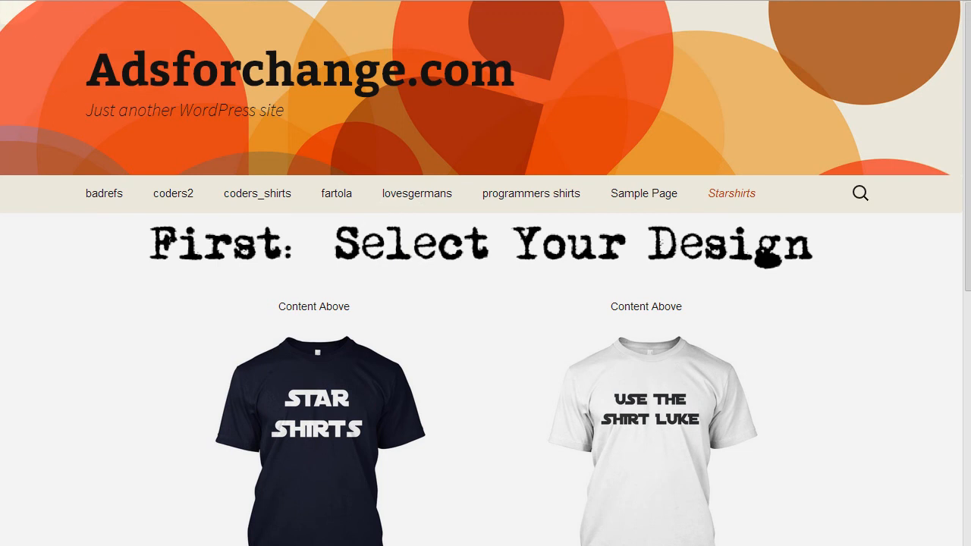
Return to the split test editor, exclude the WordPress header from the page and save the split test.
left_click(17, 0)
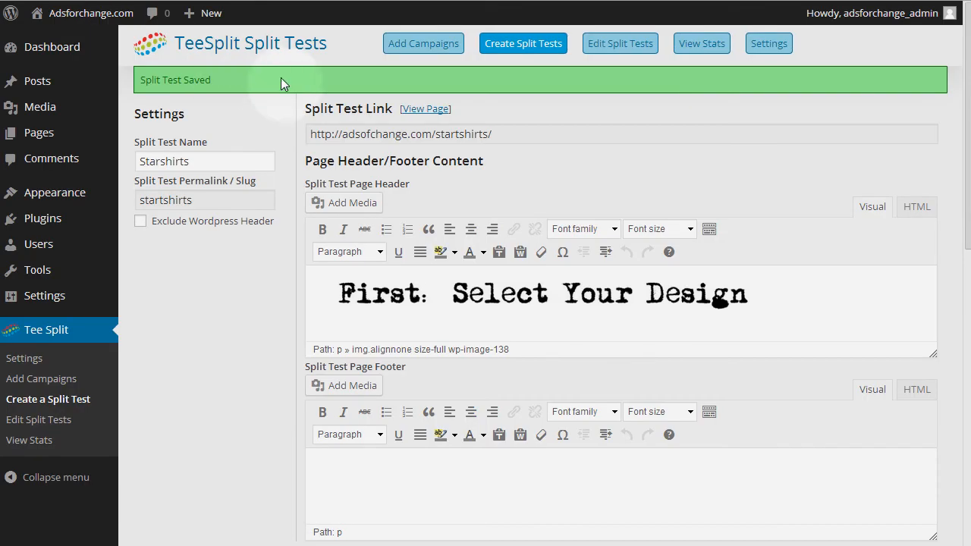
left_click(142, 222)
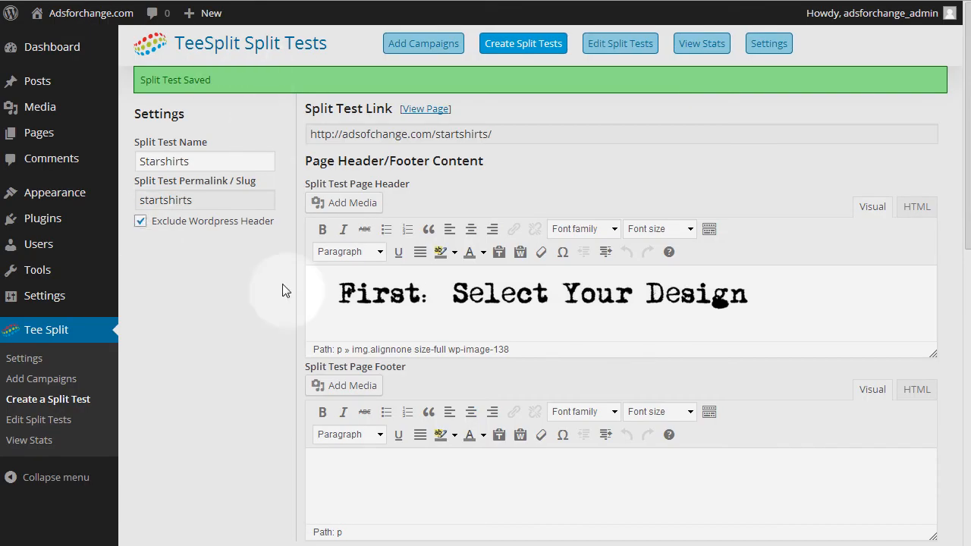
scroll(282, 287, "down", 15)
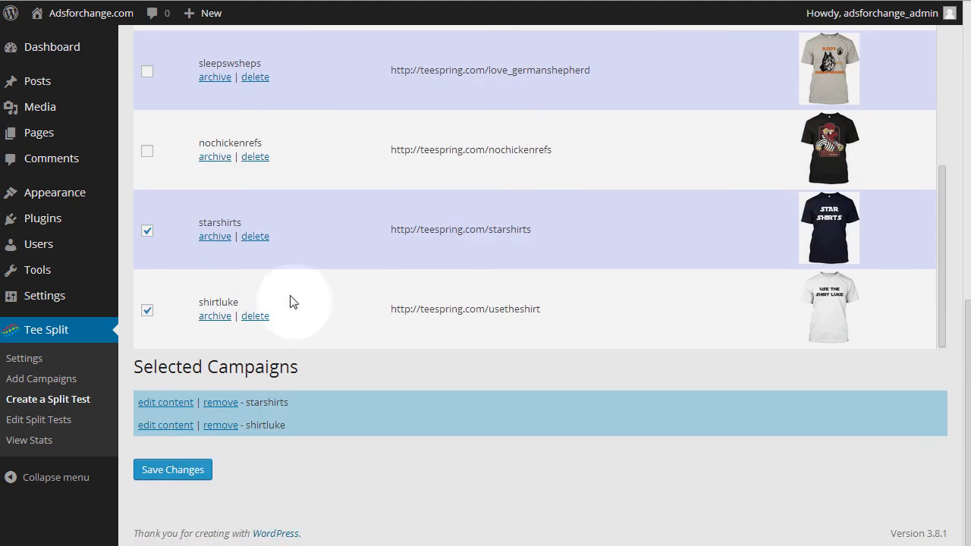
left_click(197, 470)
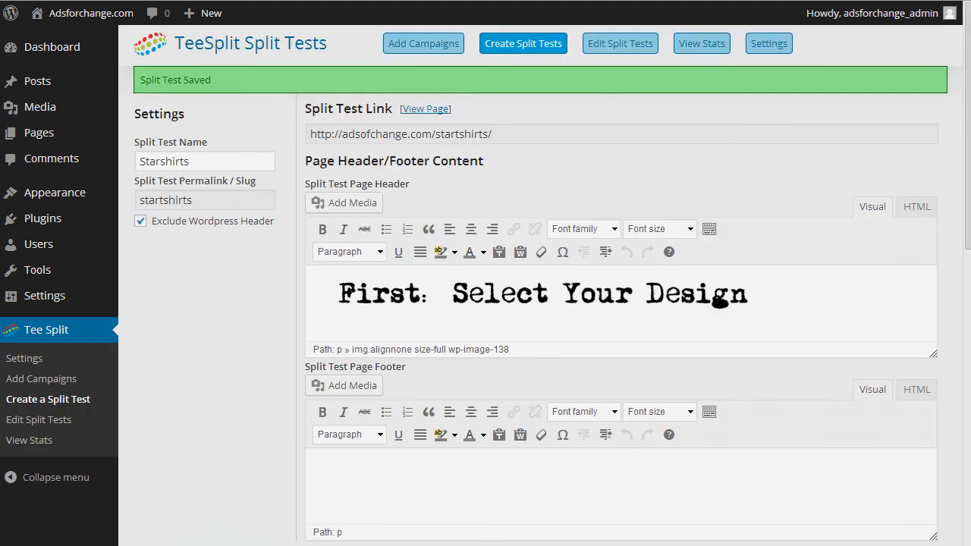
View the published page, follow the "Select This Shirt" button to check its Teespring campaign, and return to the split test editor.
left_click(419, 108)
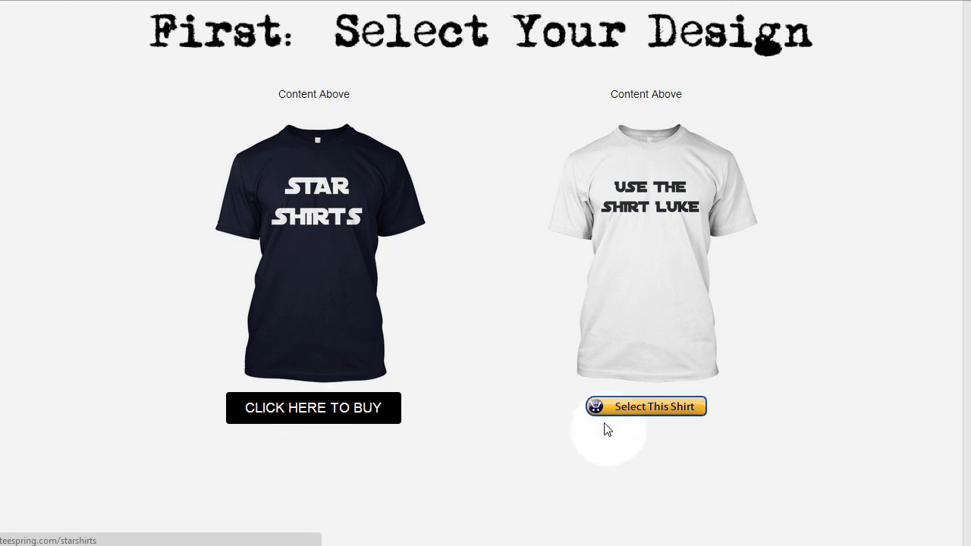
left_click(655, 406)
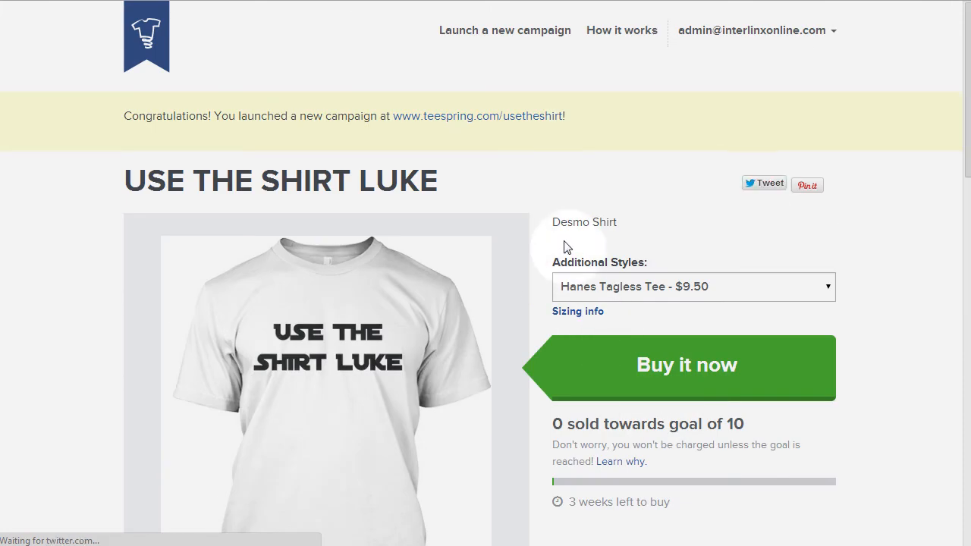
scroll(577, 214, "down", 5)
scroll(581, 214, "up", 2)
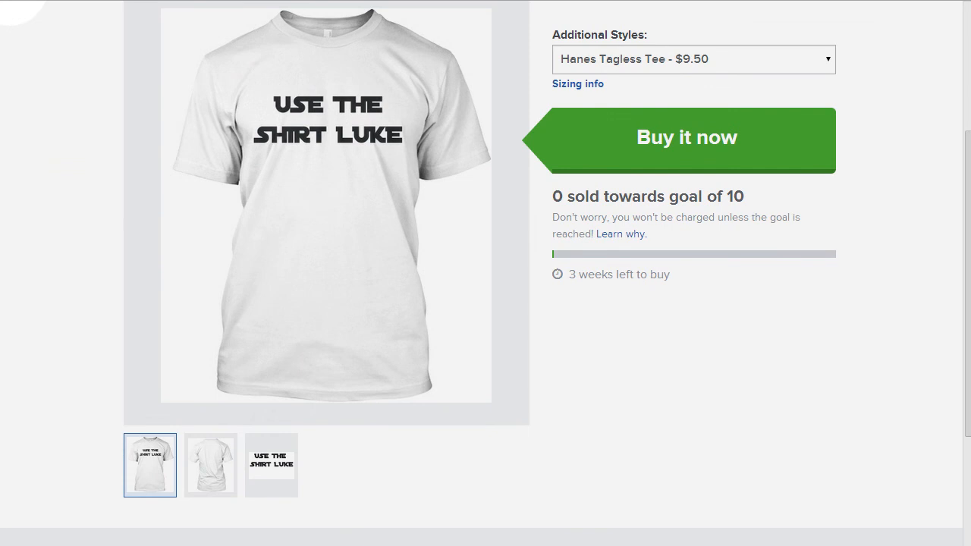
left_click(9, 2)
left_click(9, 3)
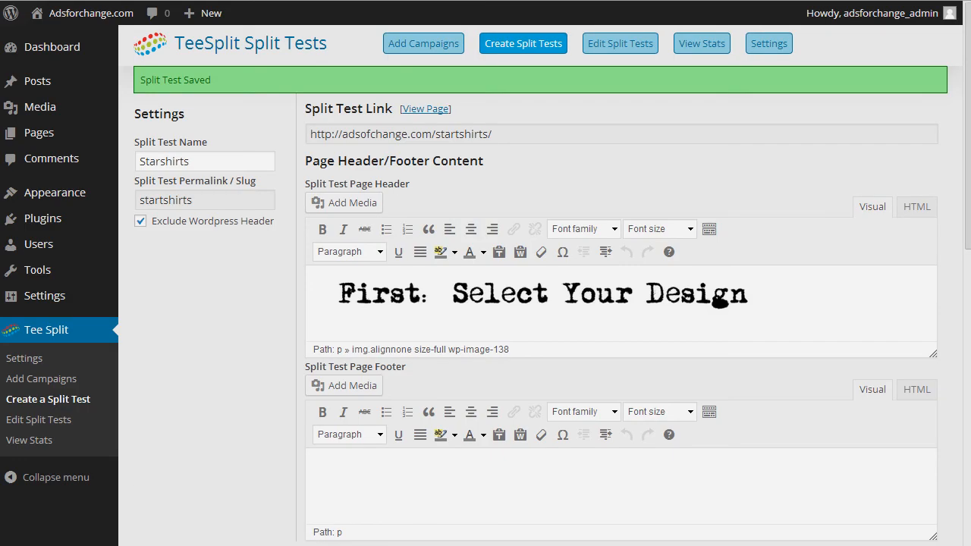
Open the TeeSplit stats and go to the page of results that lists the Starshirts split test.
left_click(703, 47)
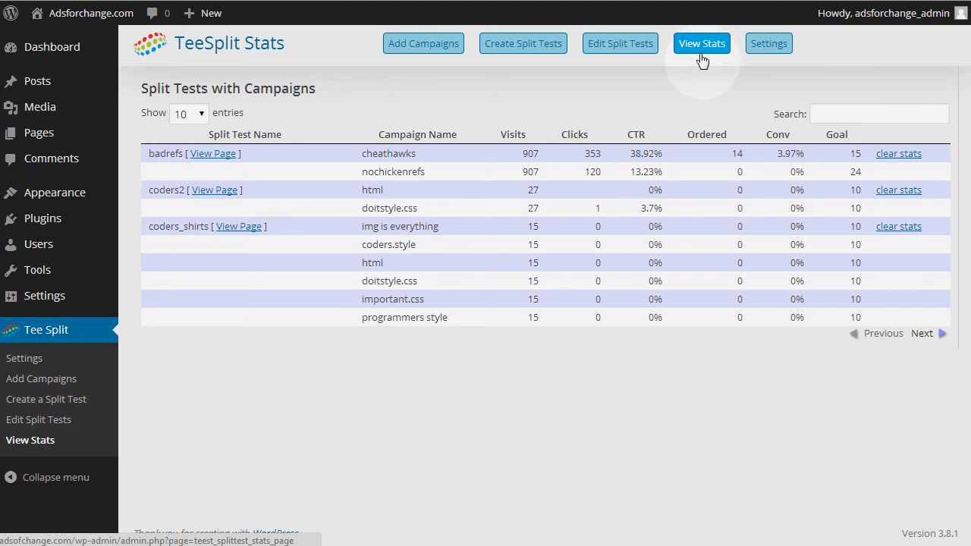
left_click(939, 336)
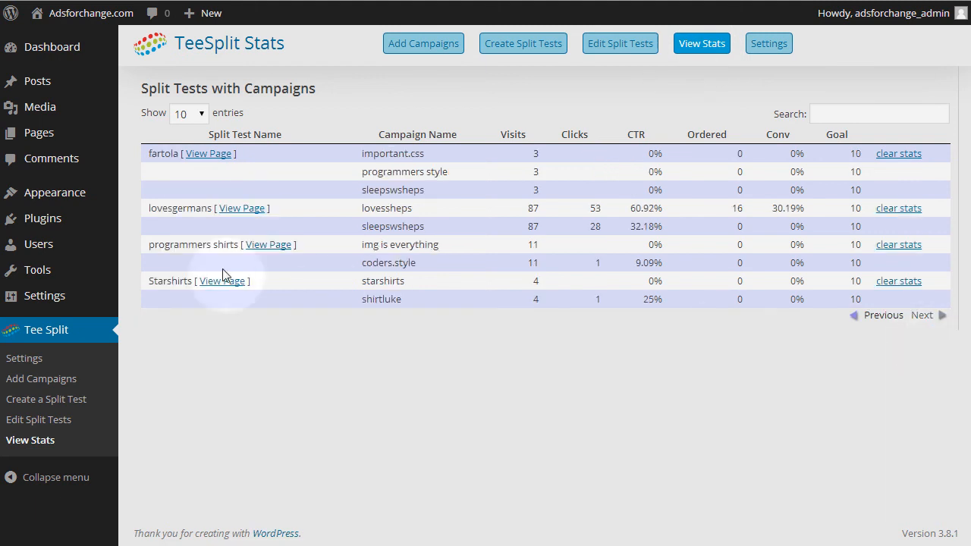